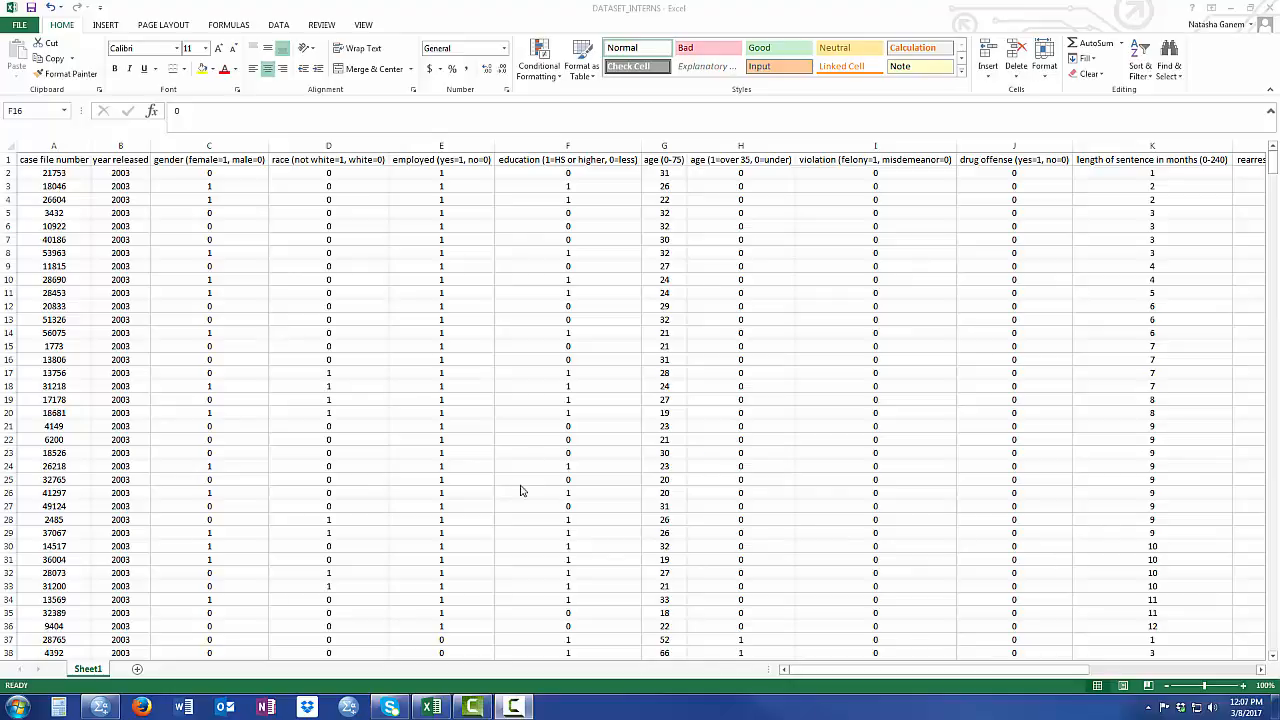
- Examine the case file number and year released columns, including the first year value
click(61, 146)
click(61, 146)
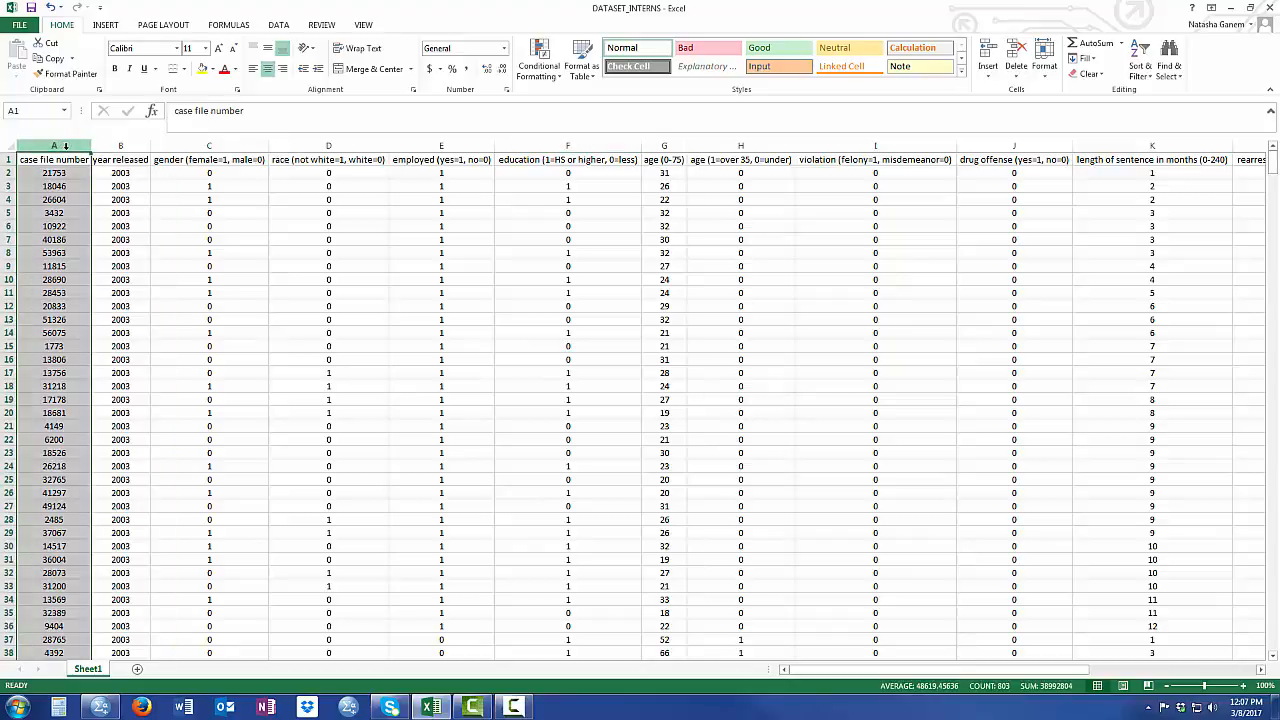
click(131, 147)
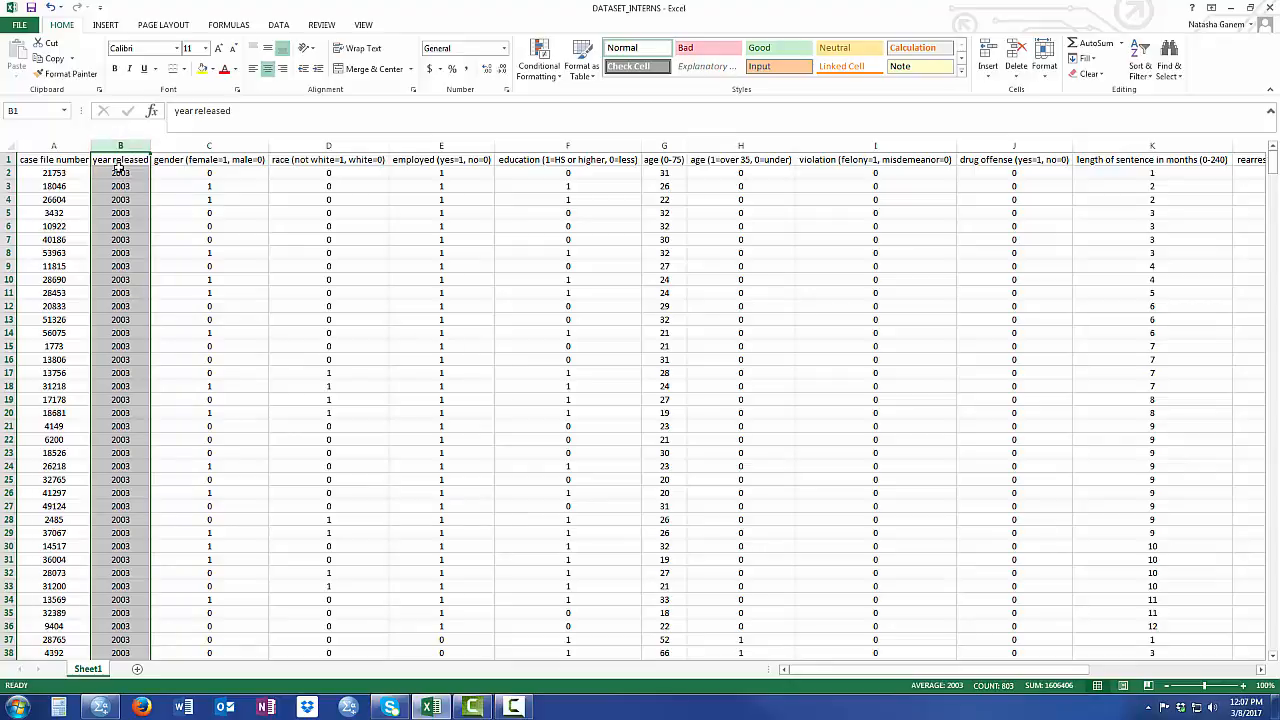
click(114, 174)
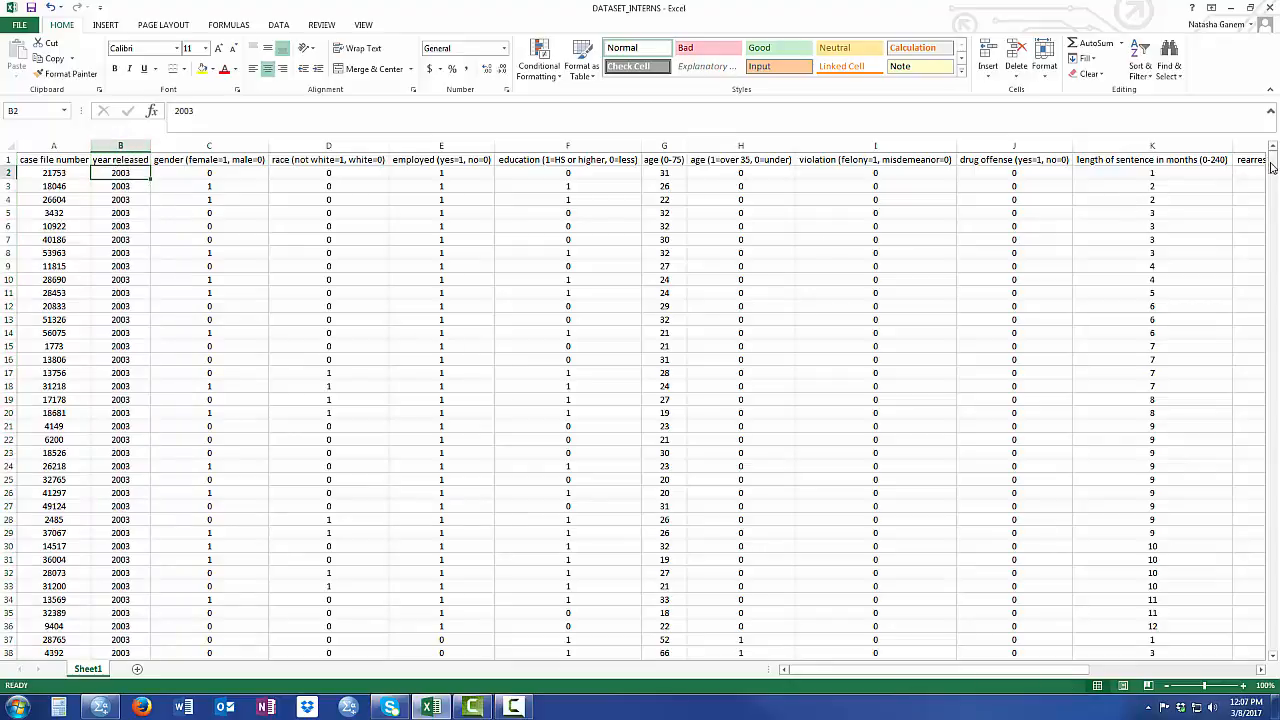
- Inspect the last record in row 803 and the variable names in header row 1
drag(1272, 166, 1272, 641)
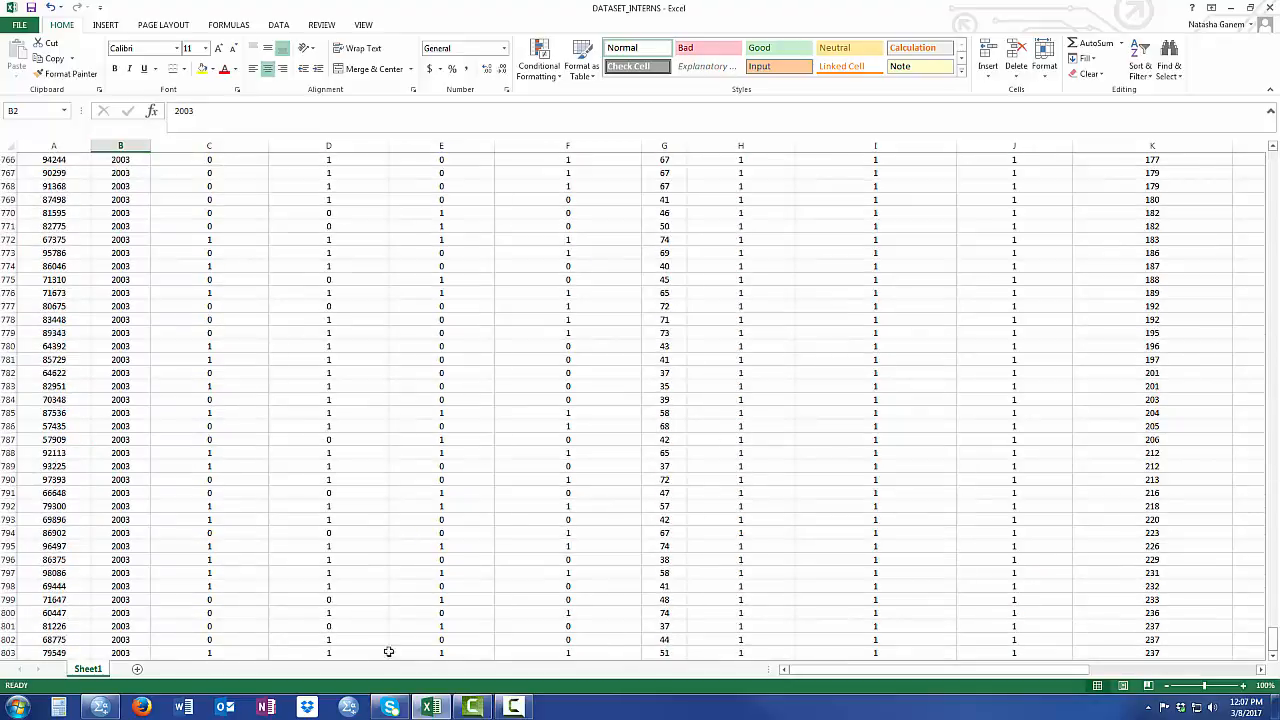
click(21, 652)
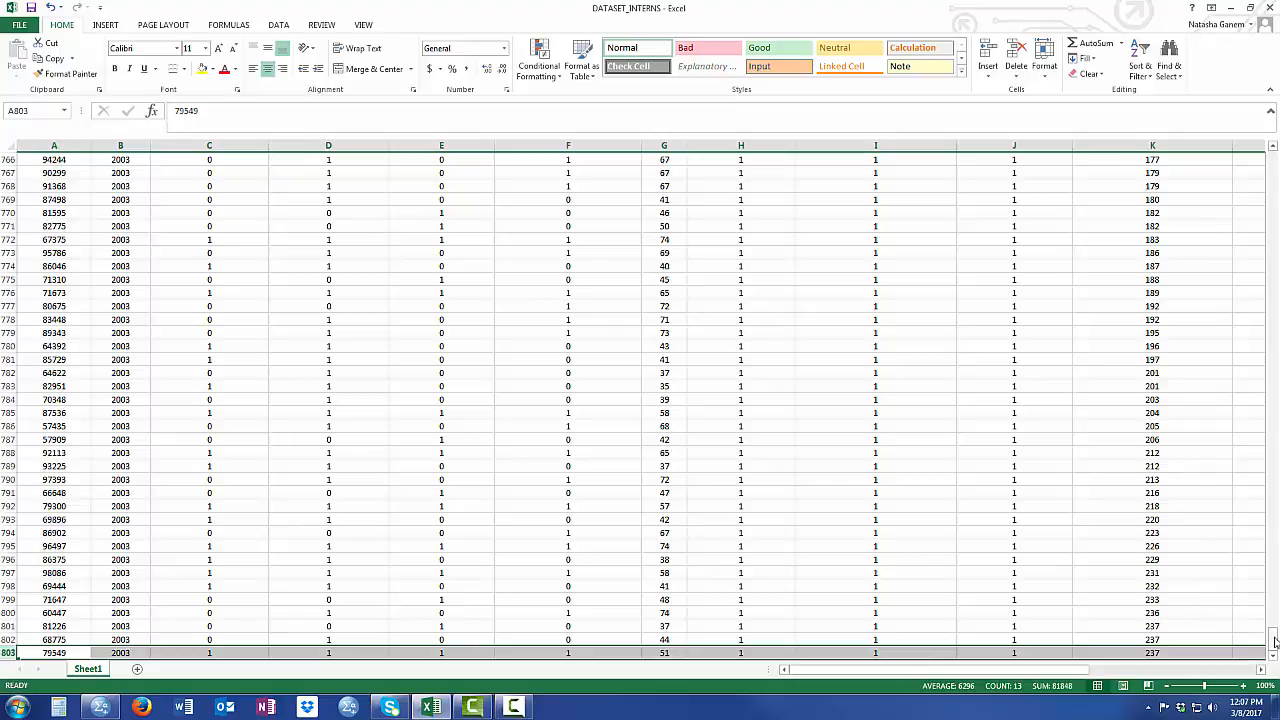
drag(1272, 642, 1150, 140)
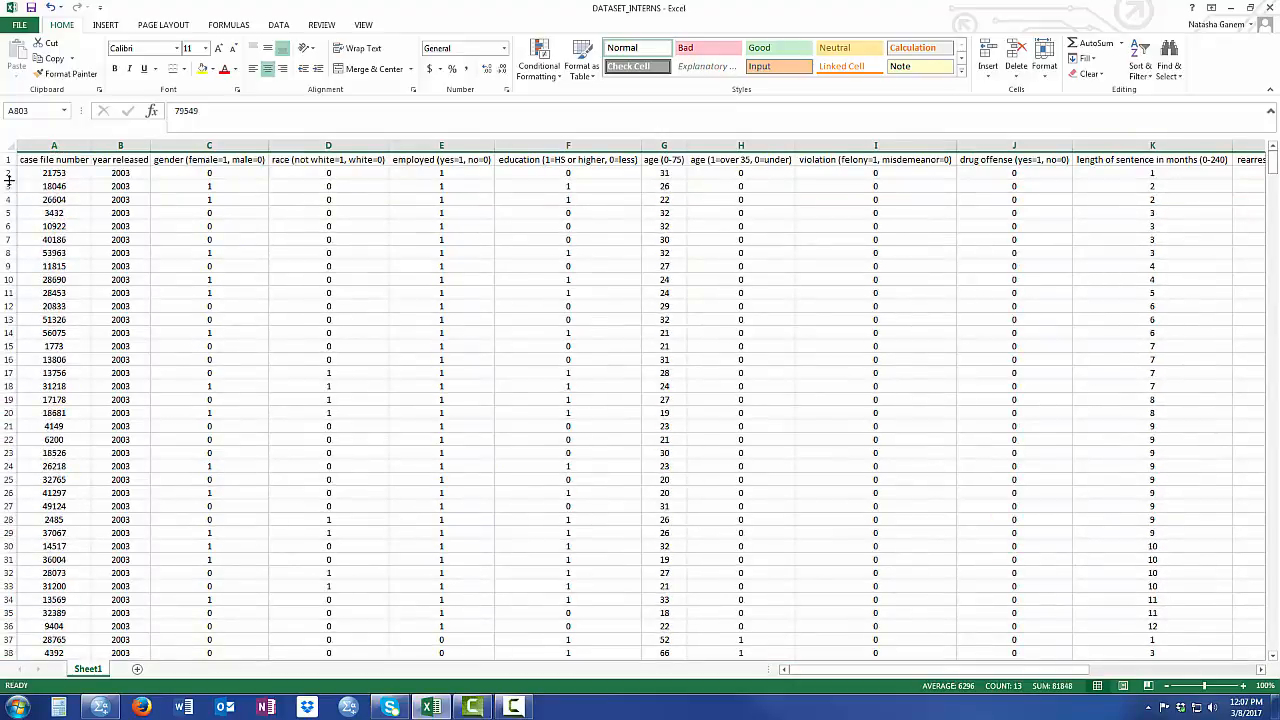
click(7, 174)
drag(7, 174, 8, 160)
click(8, 160)
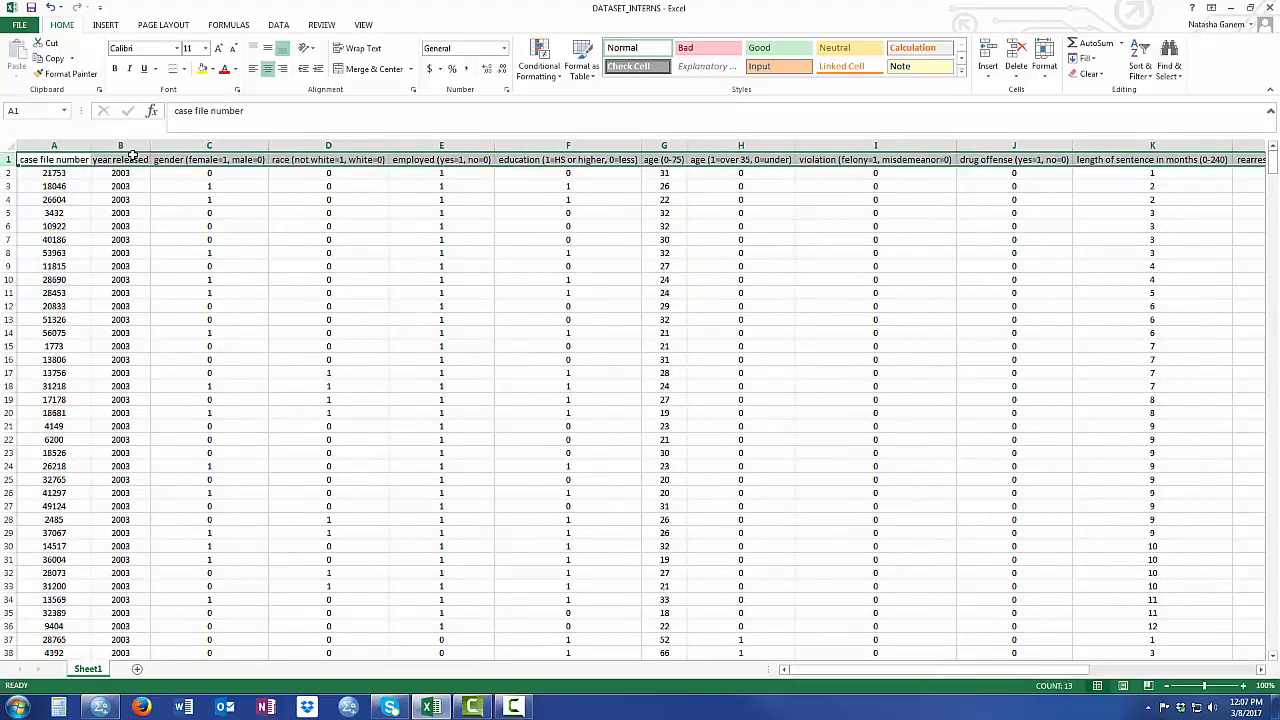
click(137, 160)
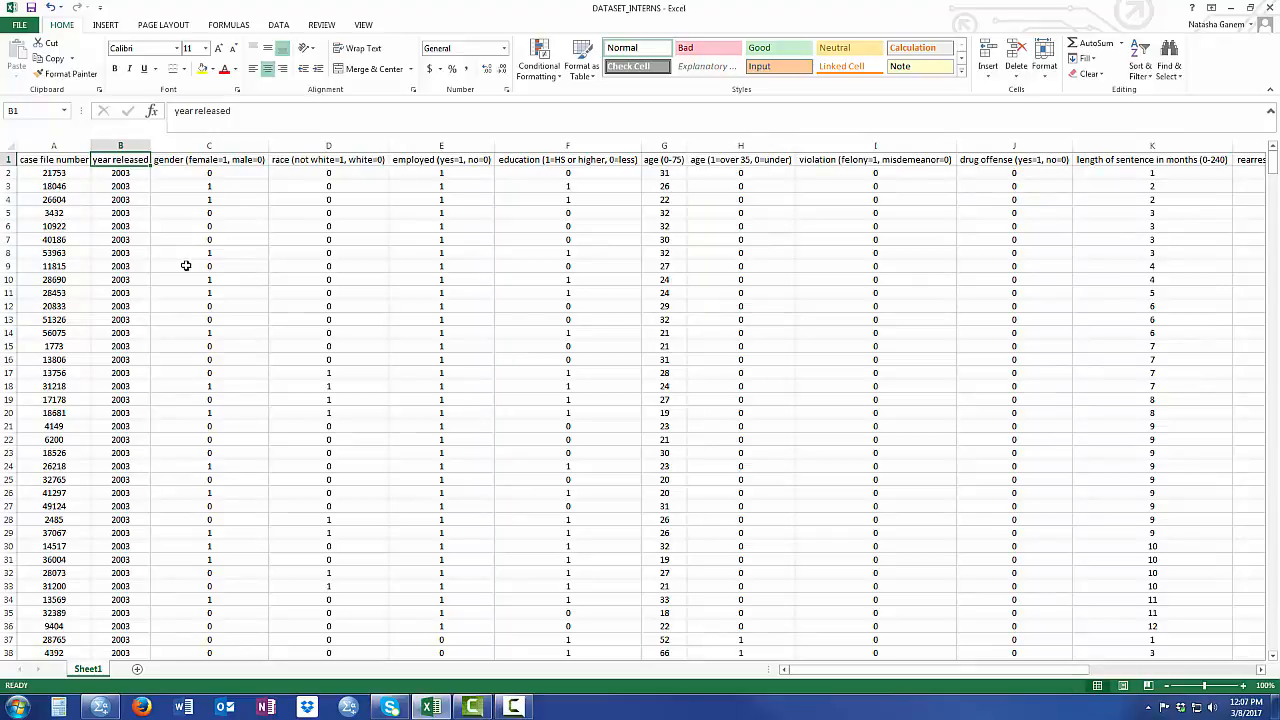
- Review columns A and B again, comparing the case file numbers with the release years
click(86, 145)
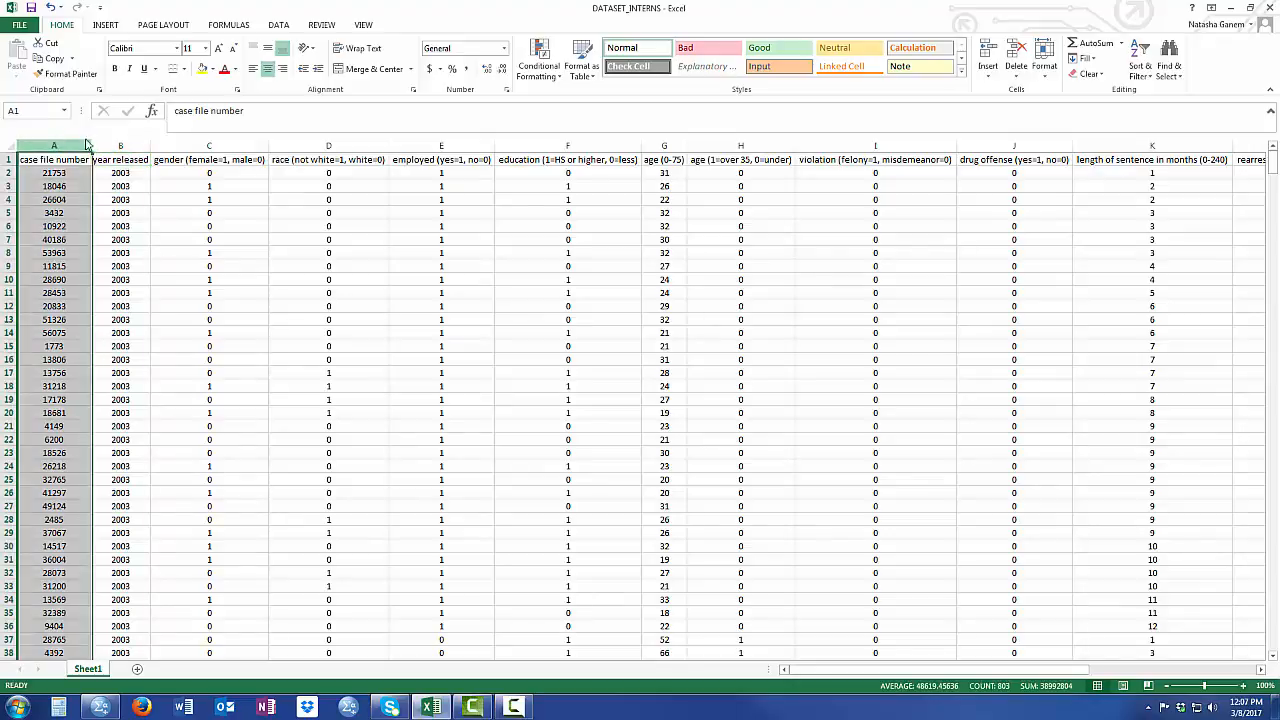
click(123, 145)
click(61, 145)
click(118, 145)
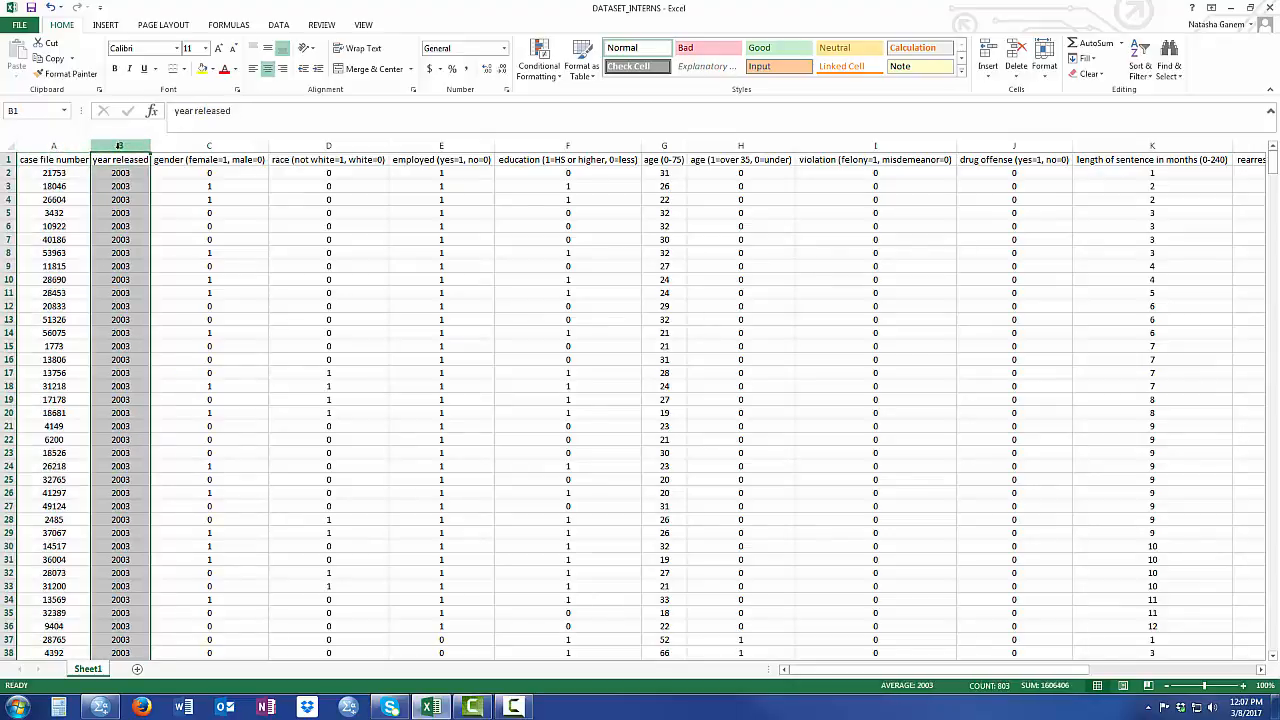
click(130, 173)
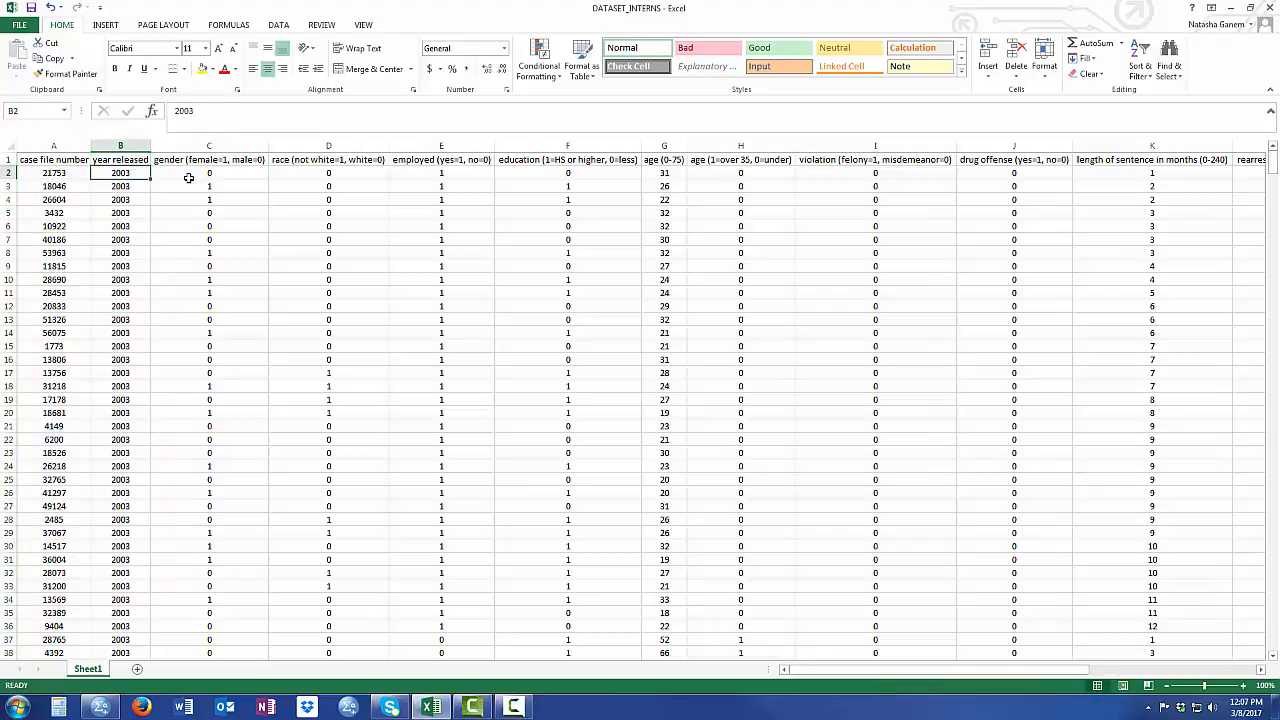
- Examine the gender, race, employed and education columns and how their values are coded
click(218, 160)
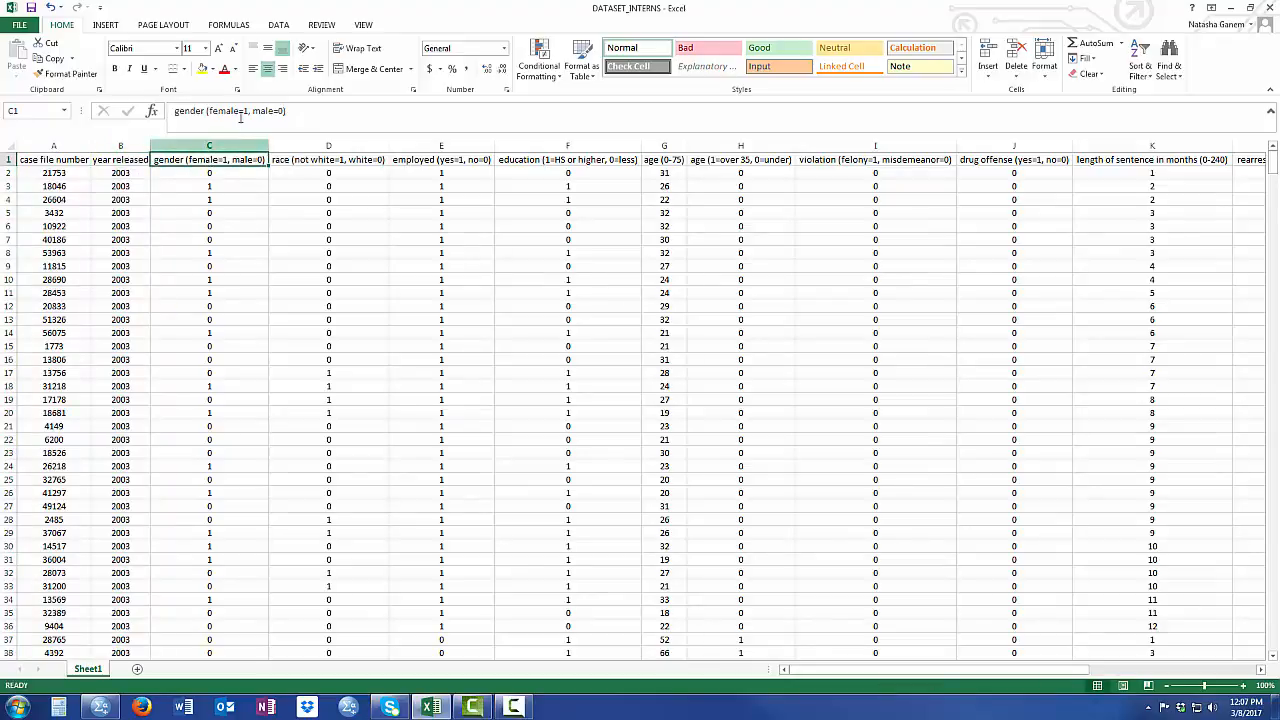
click(220, 148)
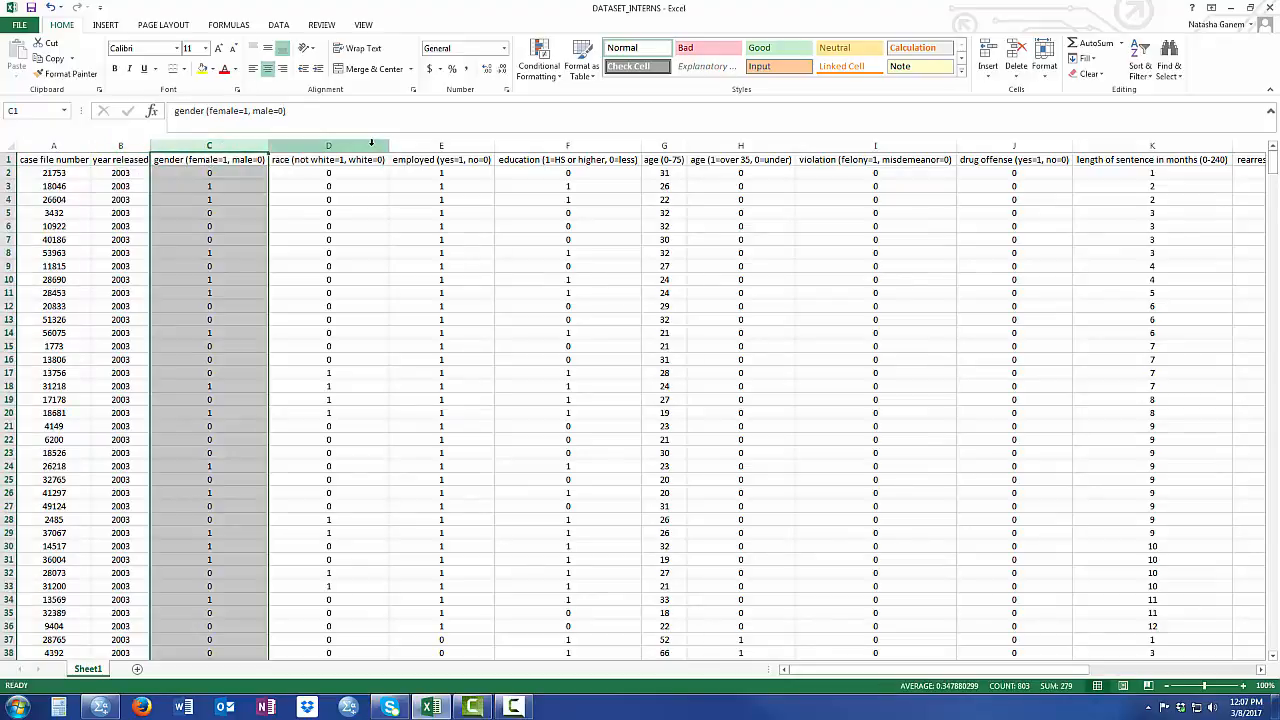
click(365, 146)
click(437, 147)
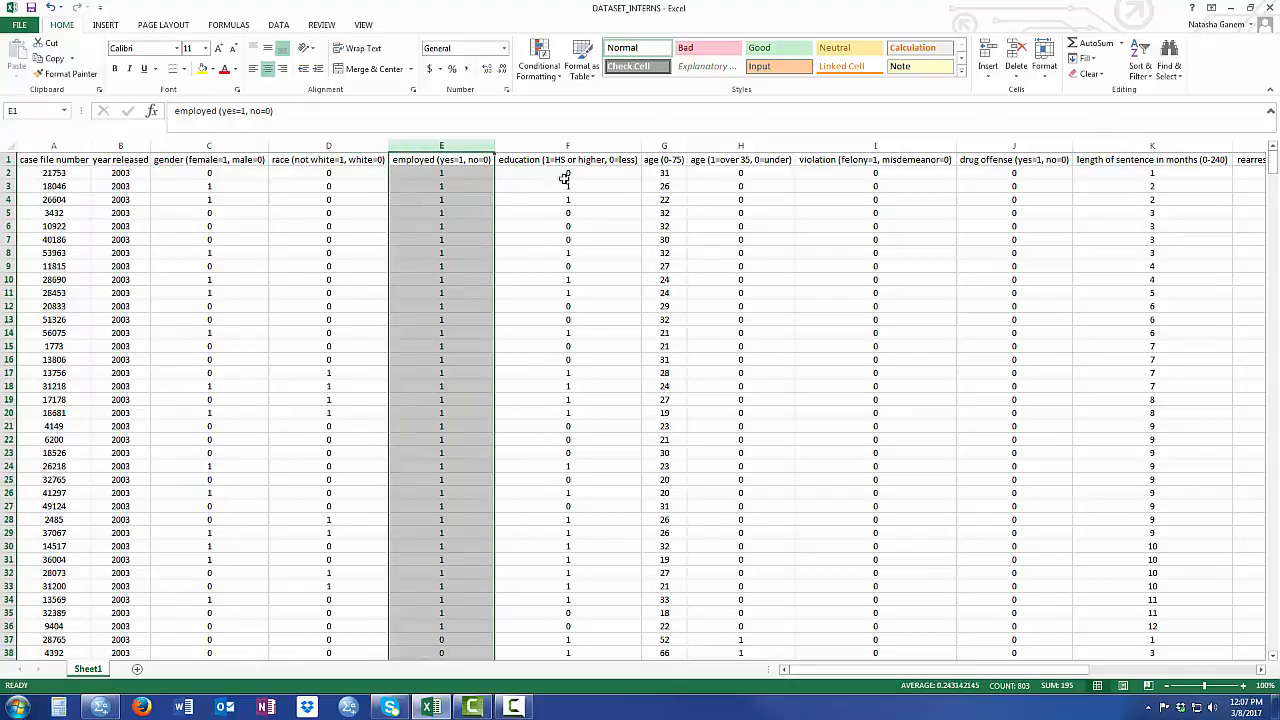
click(568, 145)
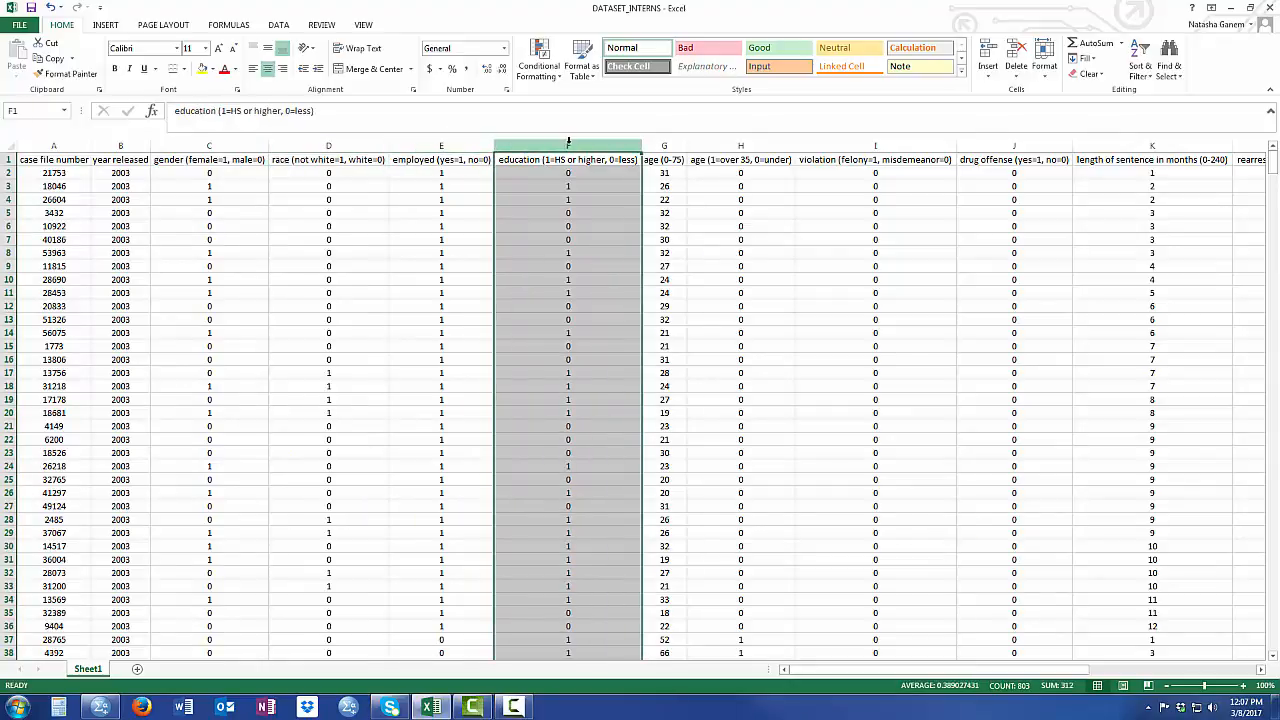
- Compare the numeric age (0-75) column with the age column coded as over 35 or under
click(675, 147)
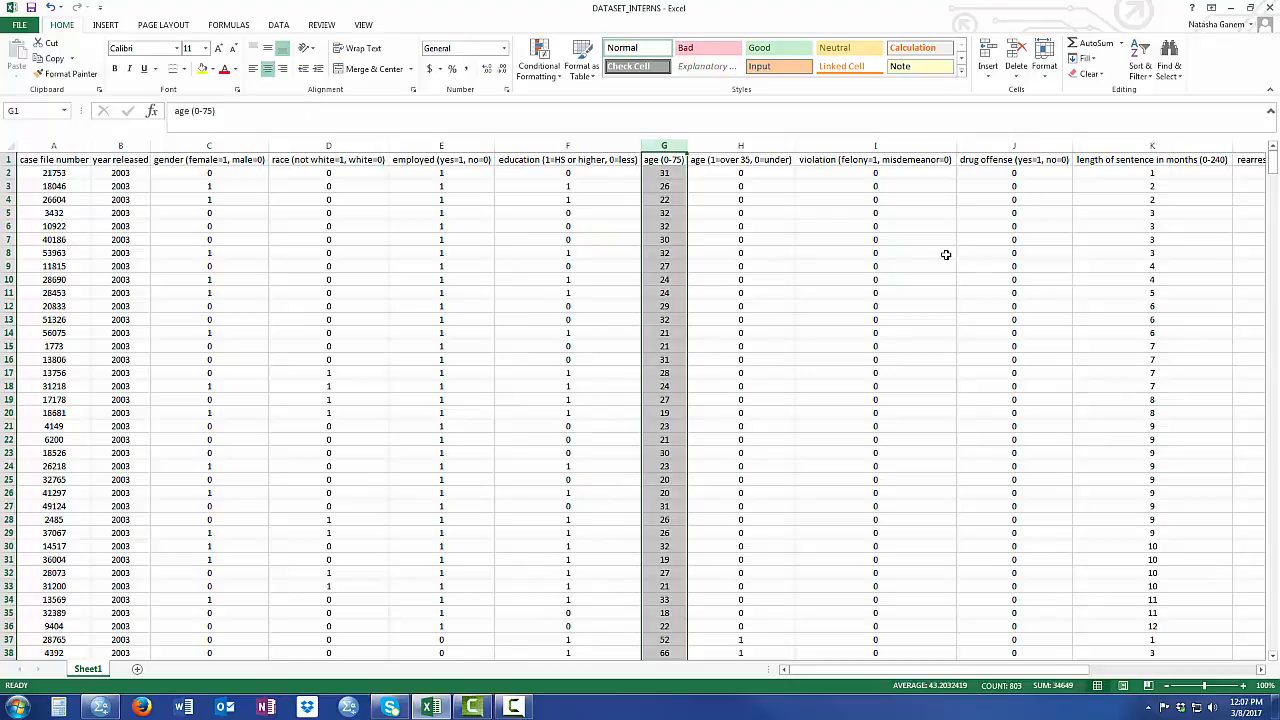
click(670, 424)
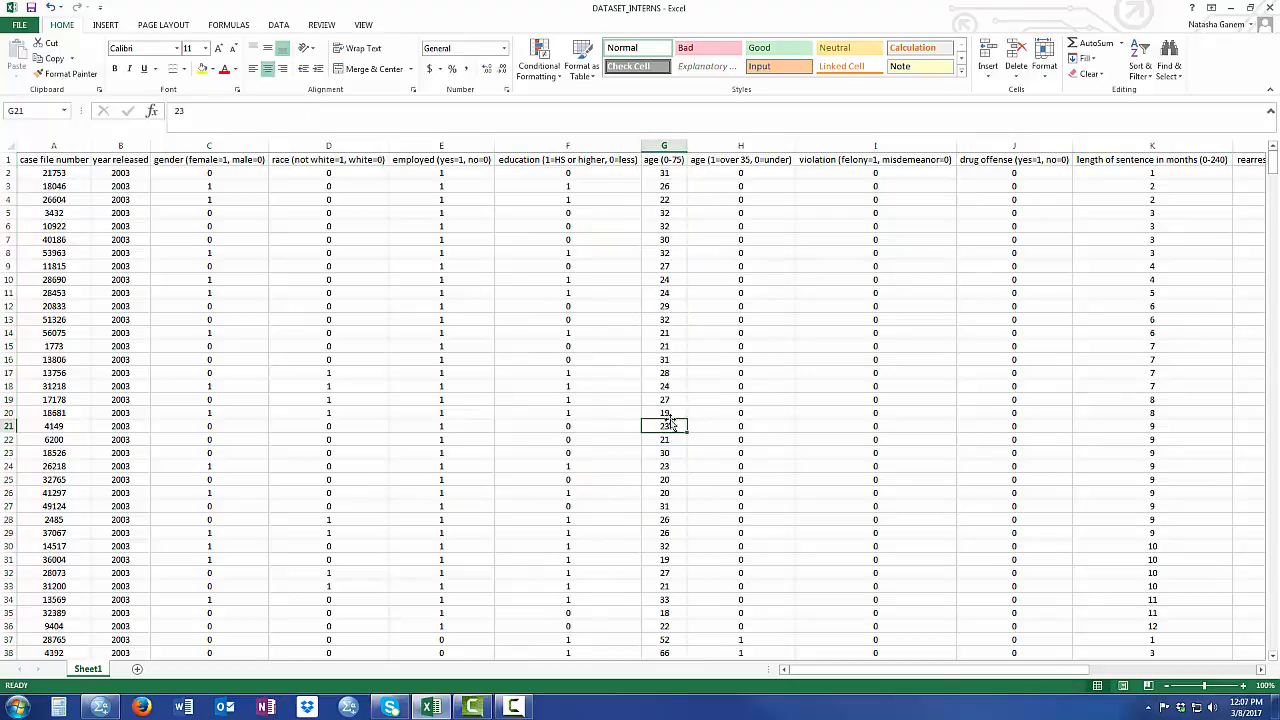
click(673, 148)
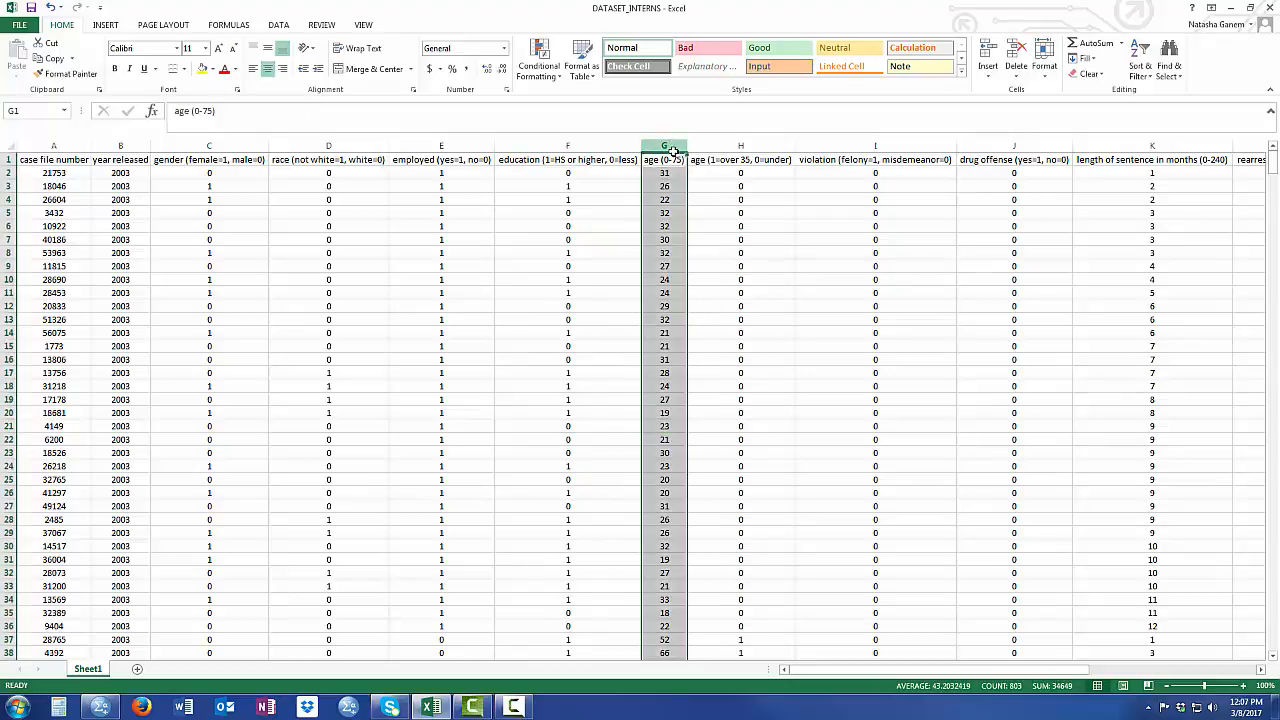
click(722, 146)
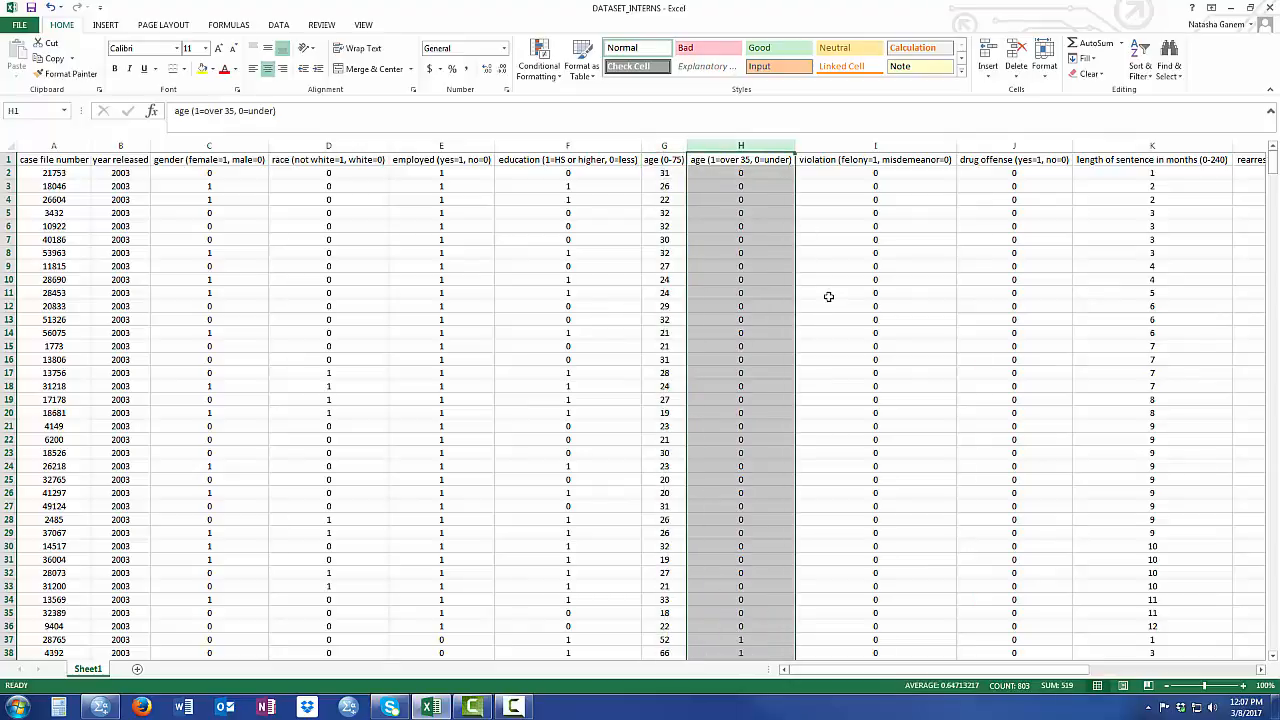
click(760, 269)
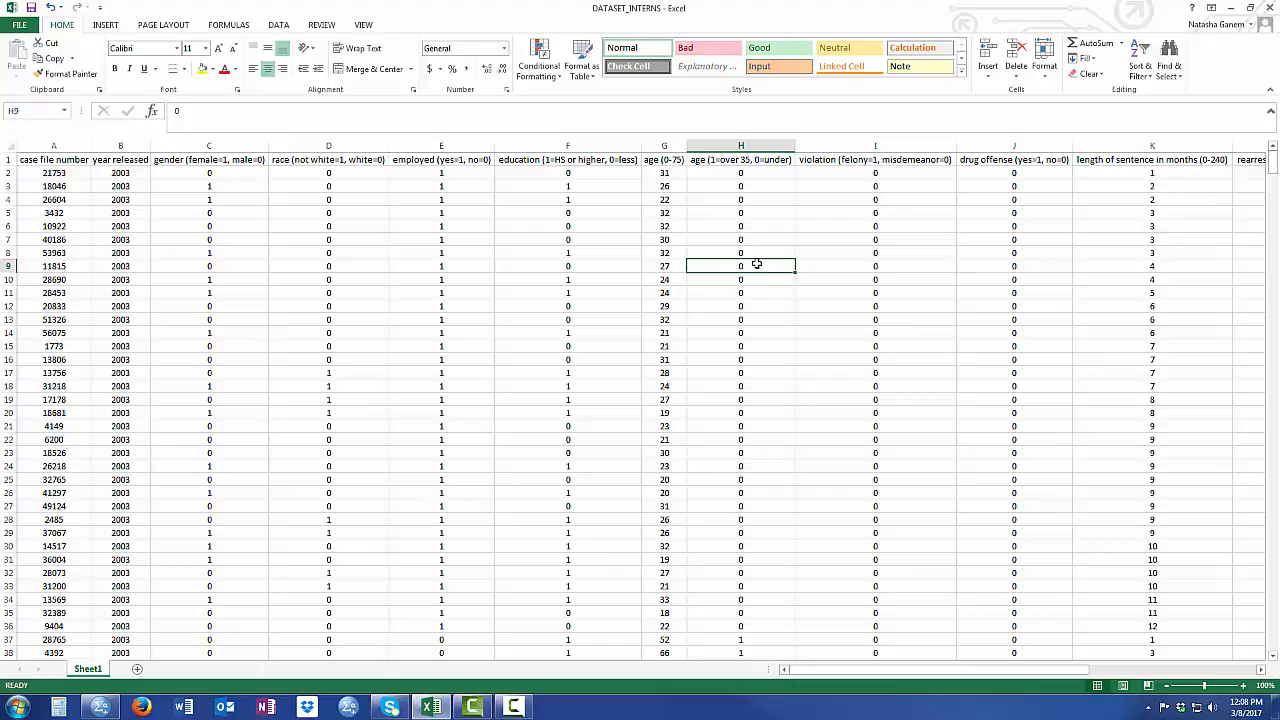
- Change the coded age header in H1 to "age (1=over 35, 0=35 or under)"
click(765, 161)
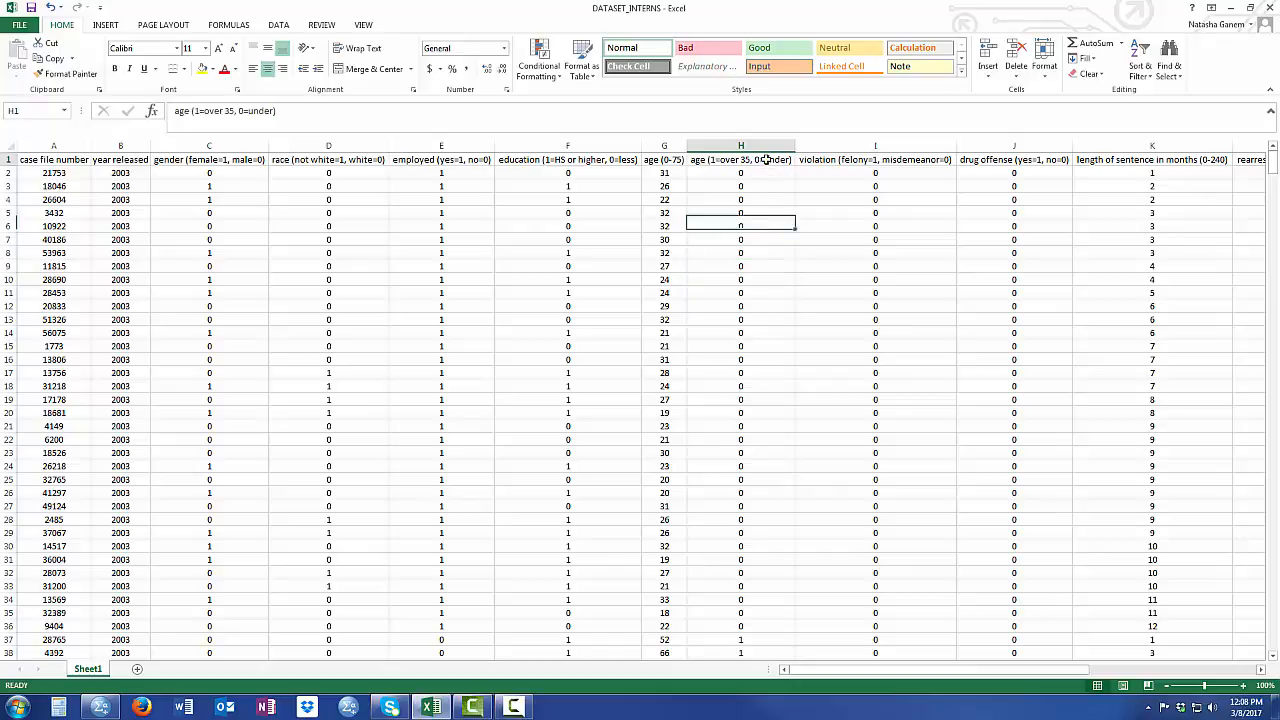
double_click(765, 161)
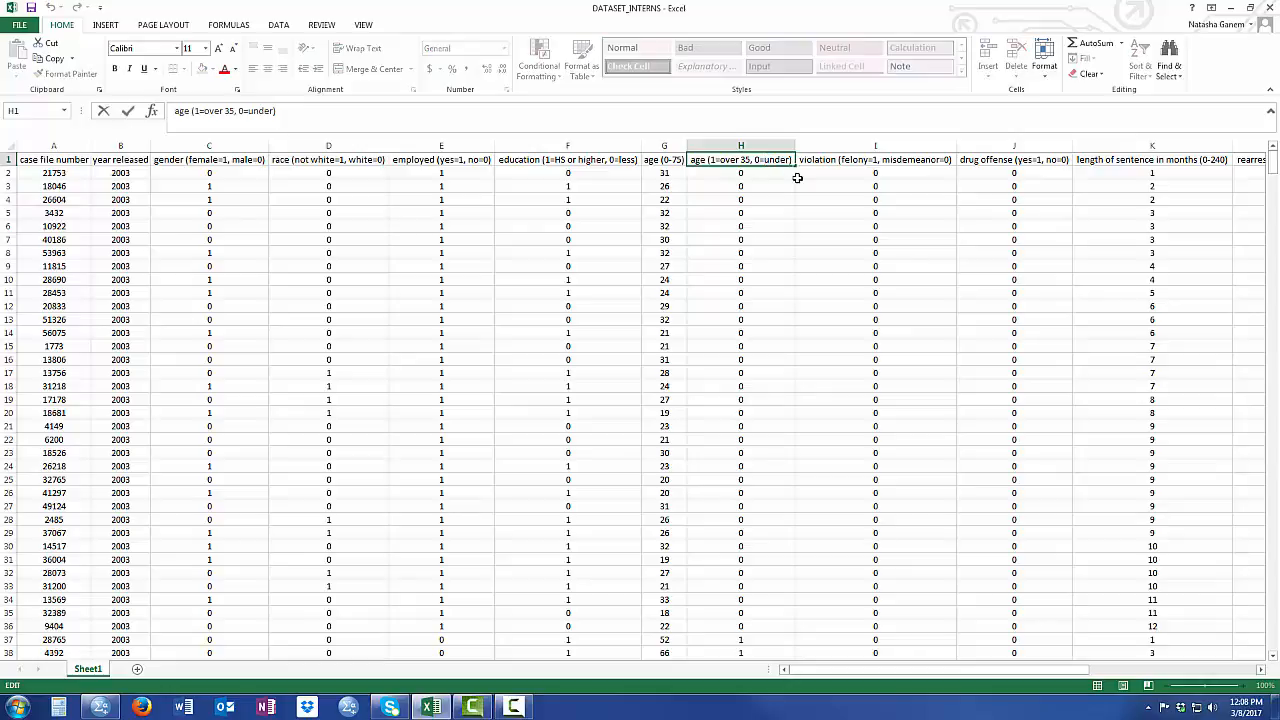
text(35 or)
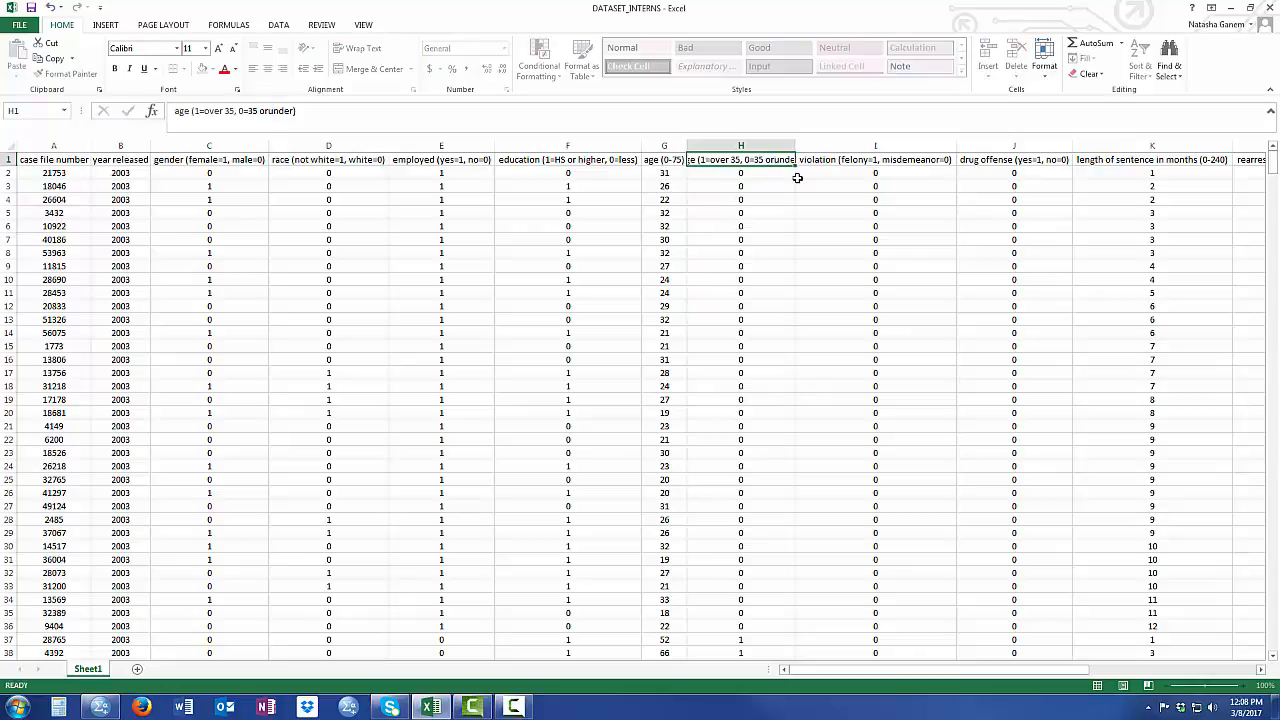
key(Return)
click(735, 163)
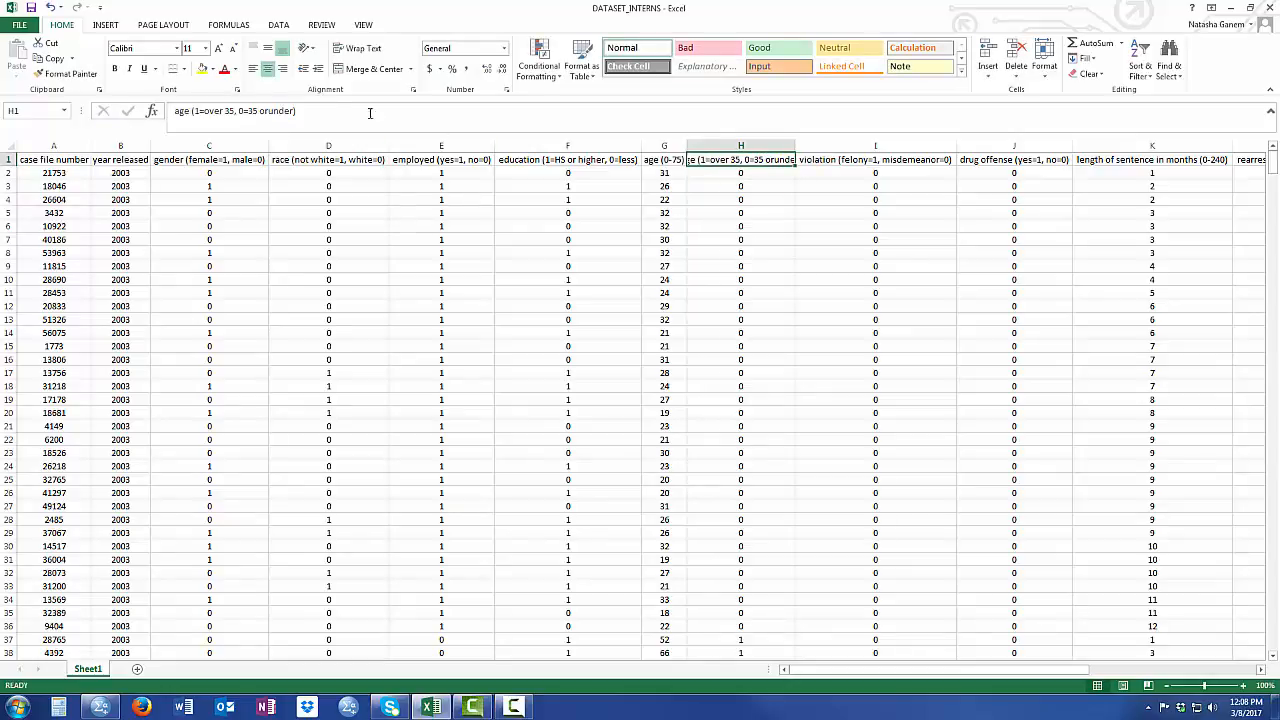
click(259, 110)
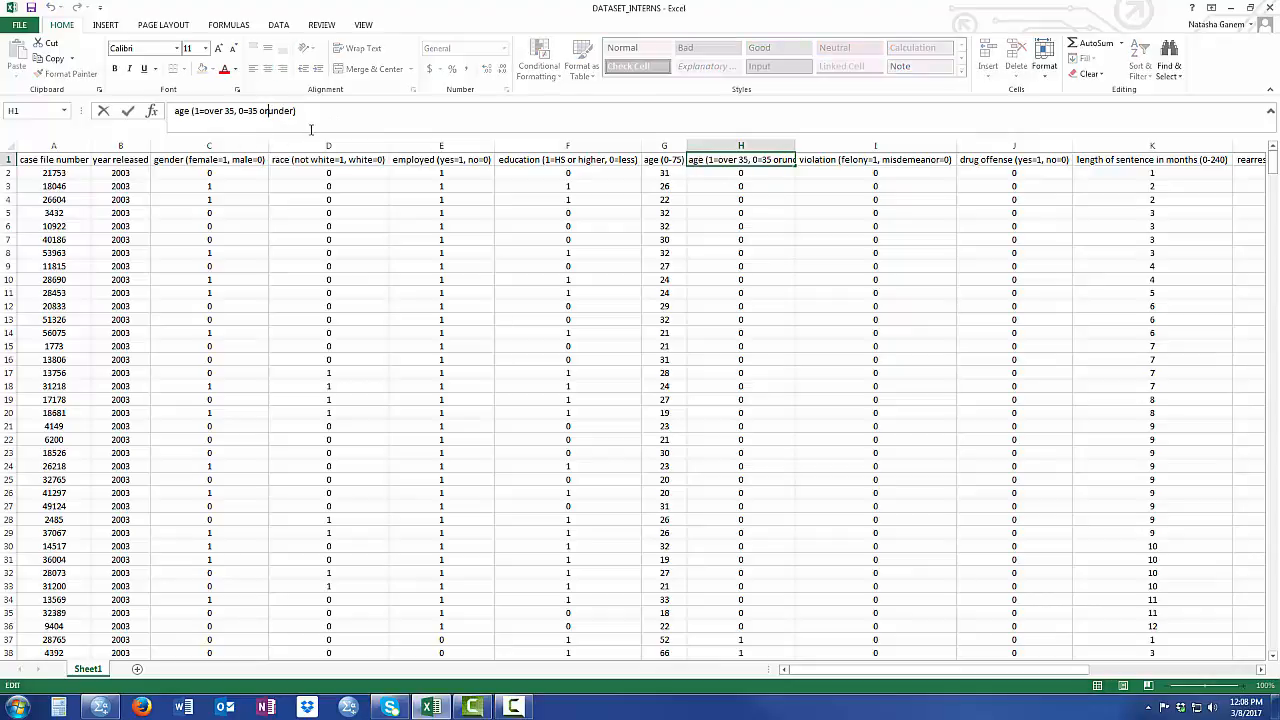
key(Return)
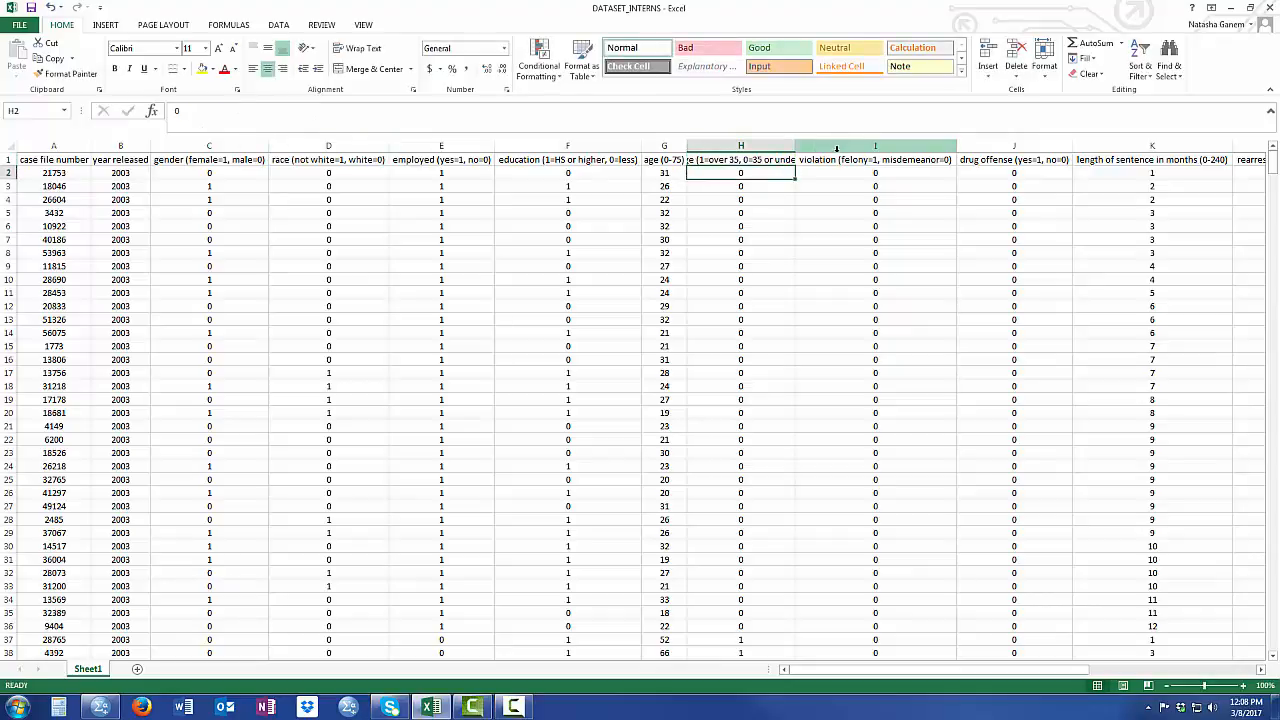
- Examine the violation, drug offense and length of sentence columns and their coding
click(838, 157)
key(ctrl+space)
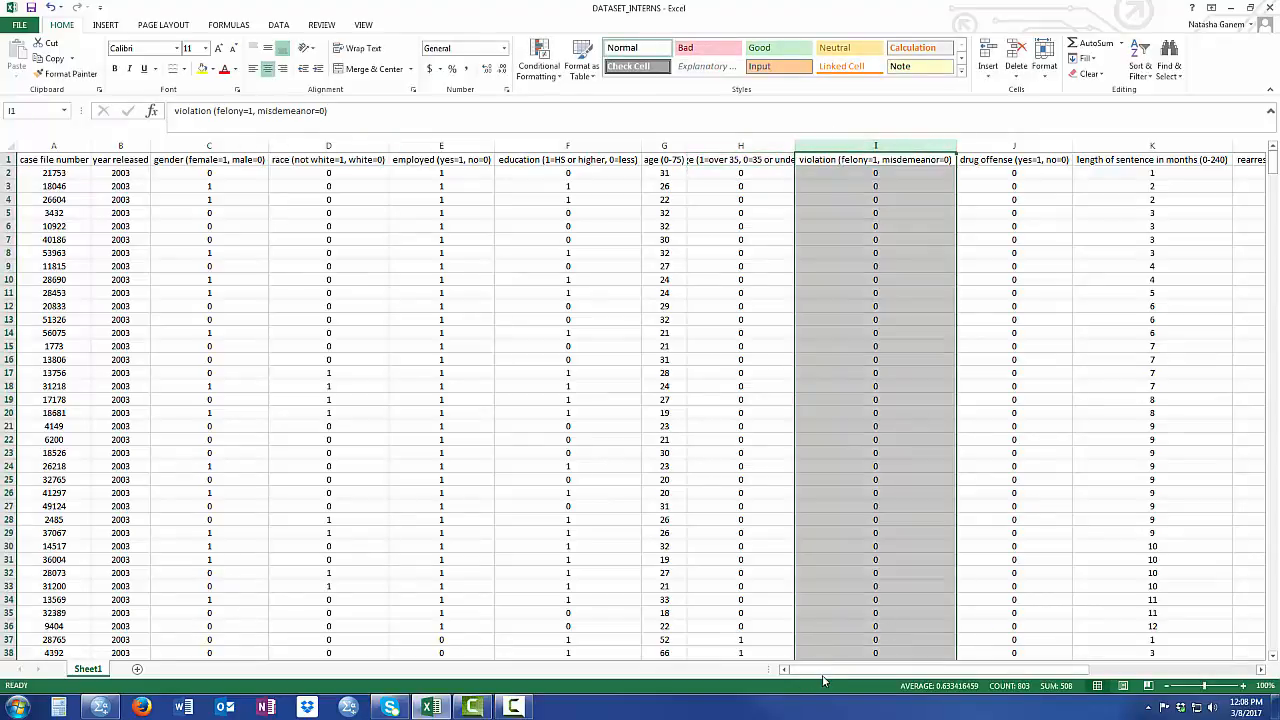
drag(838, 674, 1020, 674)
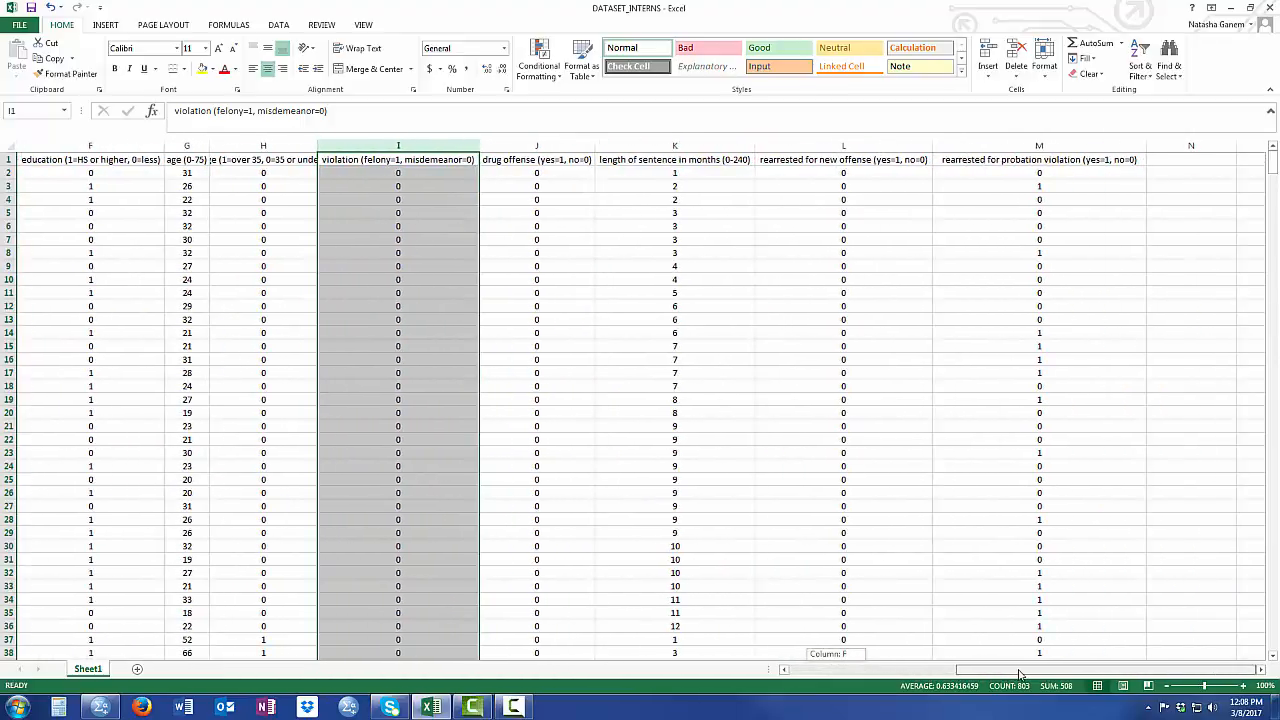
click(592, 162)
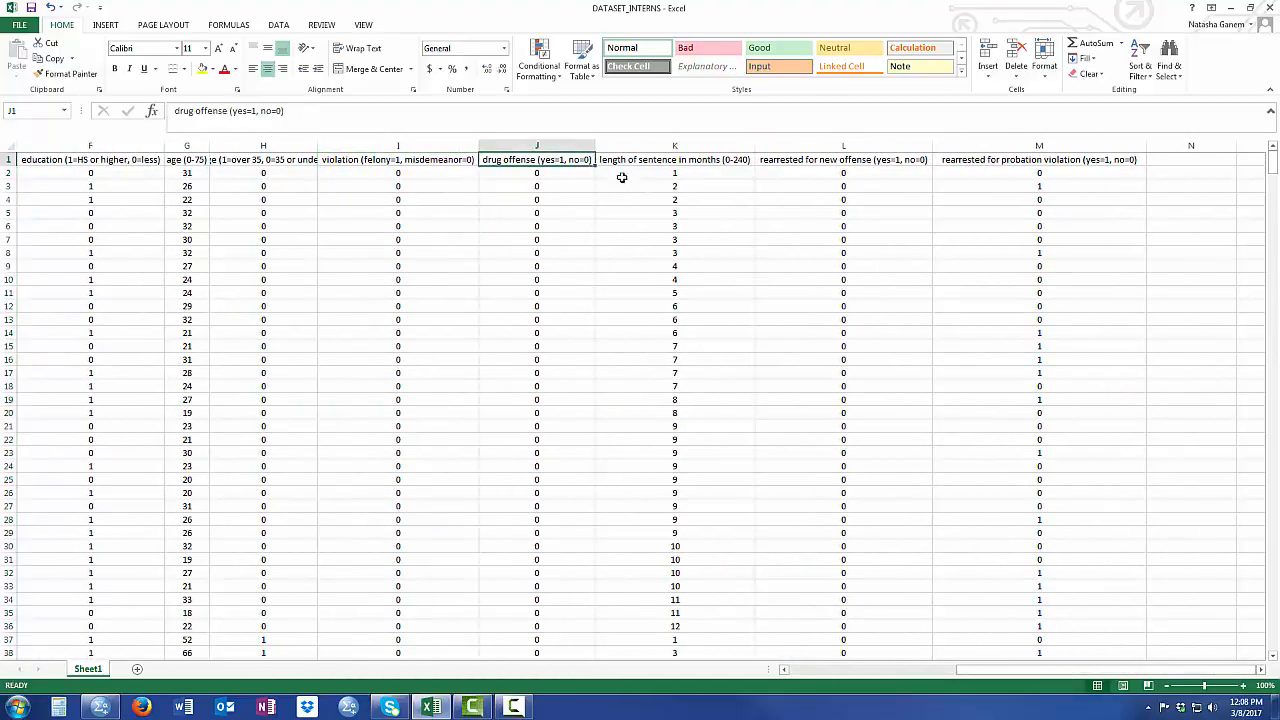
click(726, 144)
click(710, 163)
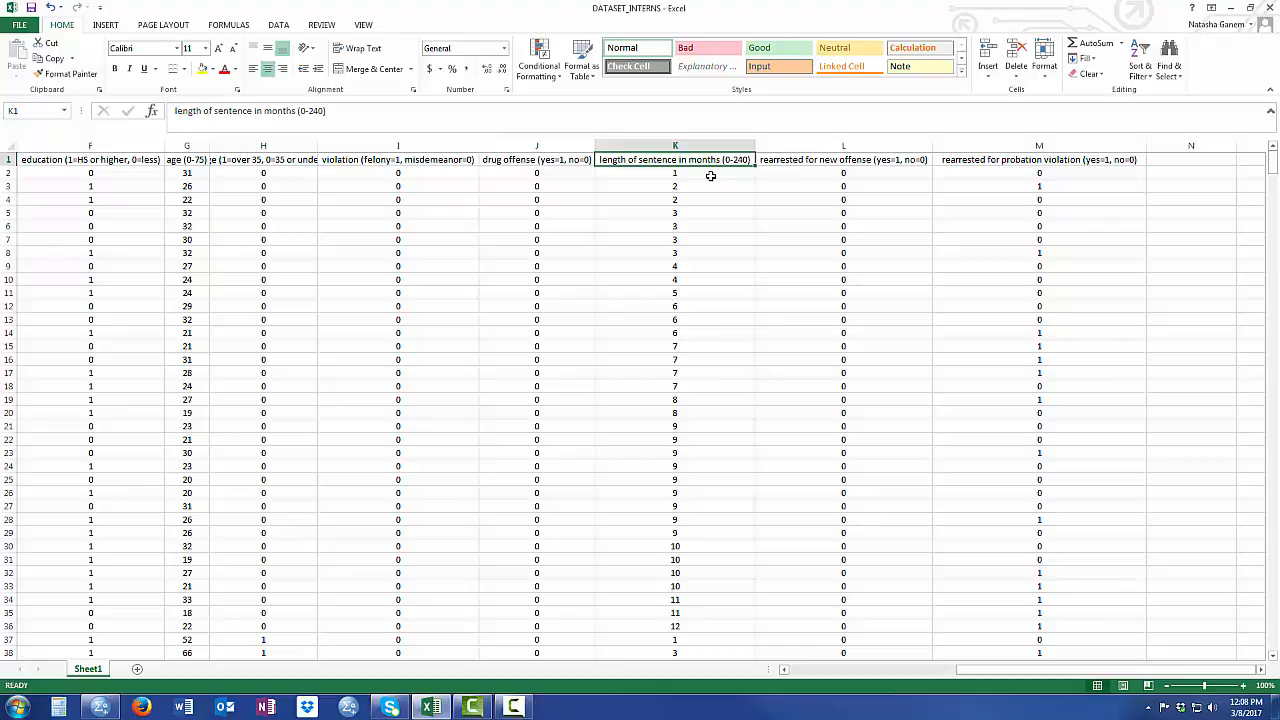
click(692, 144)
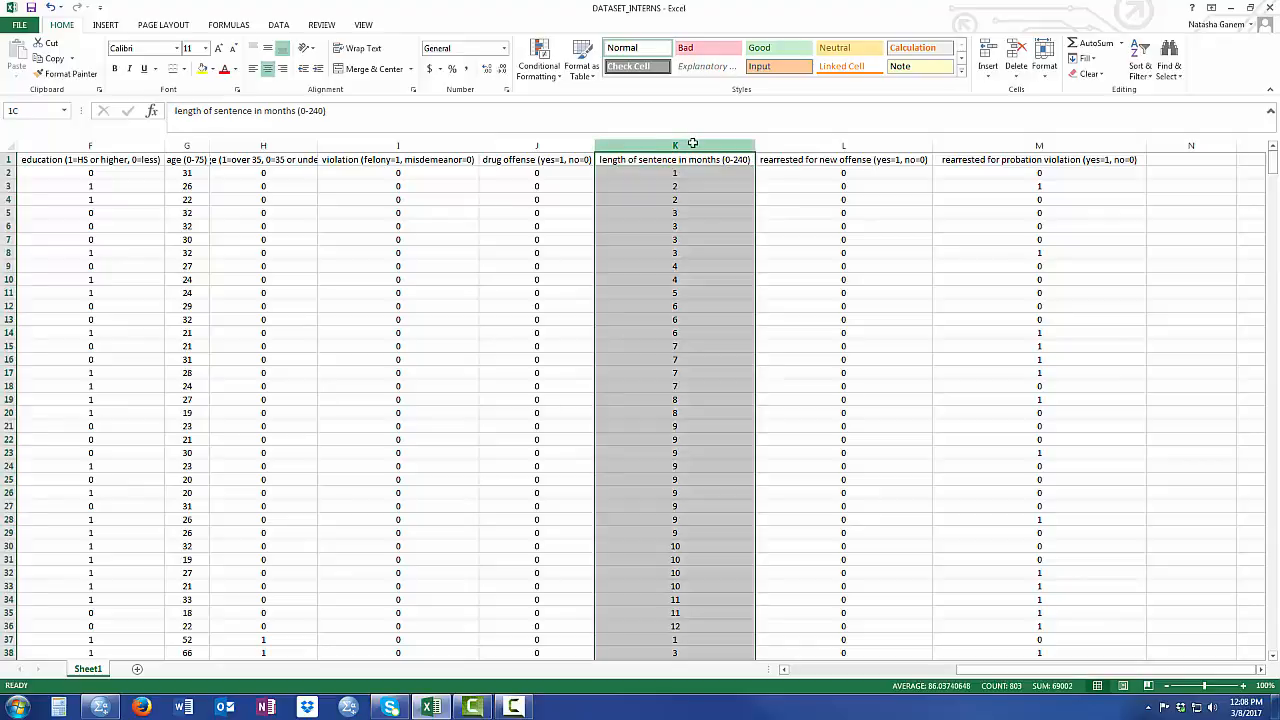
- Examine the two rearrest columns, for new offense and for probation violation
click(859, 145)
click(984, 224)
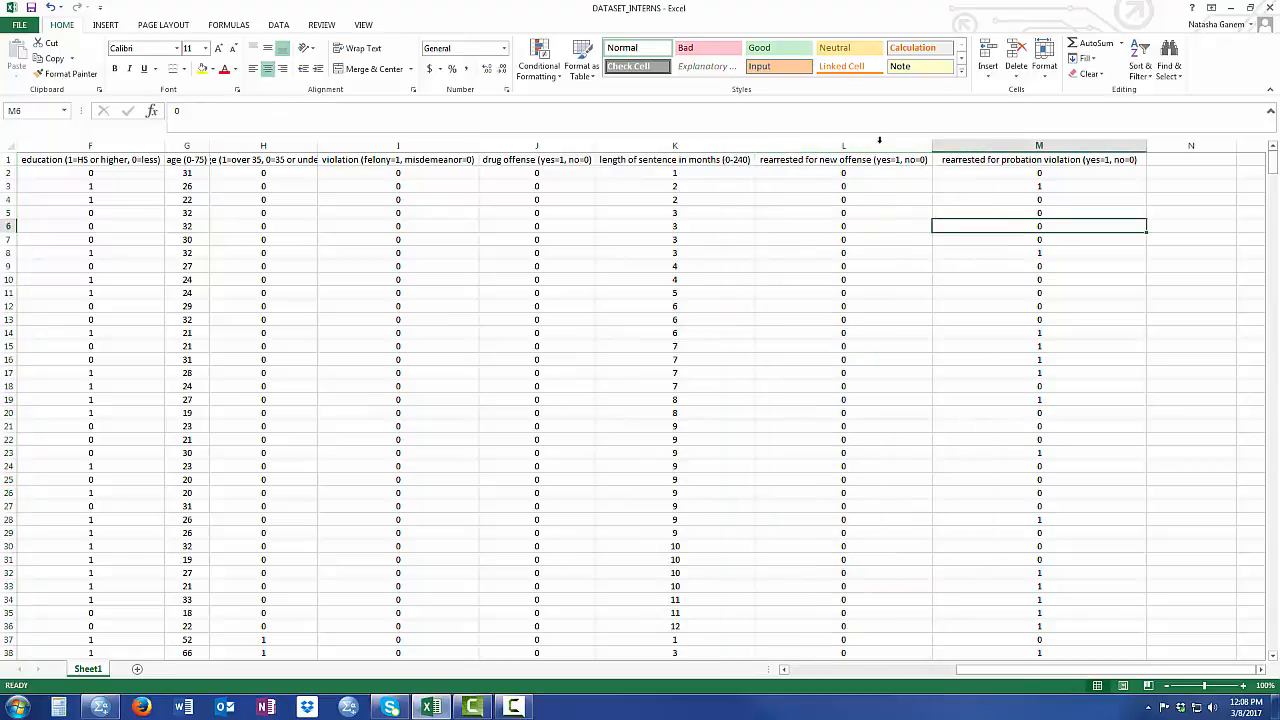
click(877, 145)
click(960, 232)
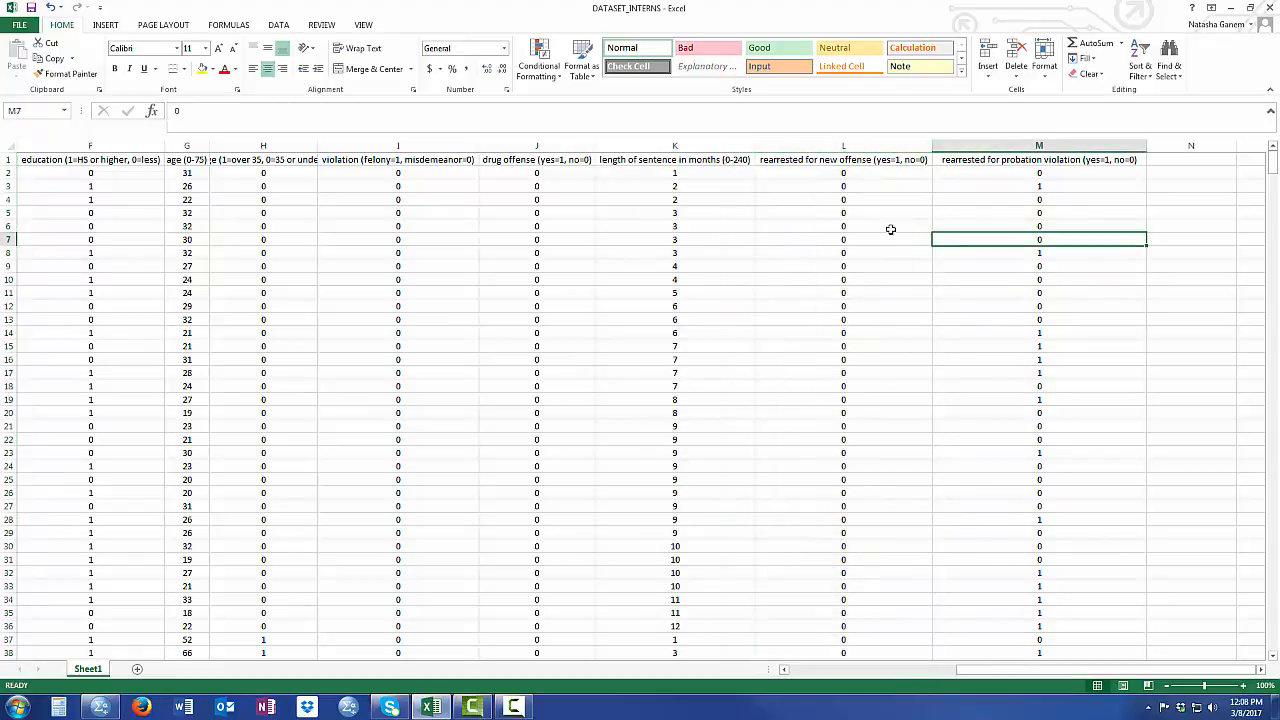
click(888, 229)
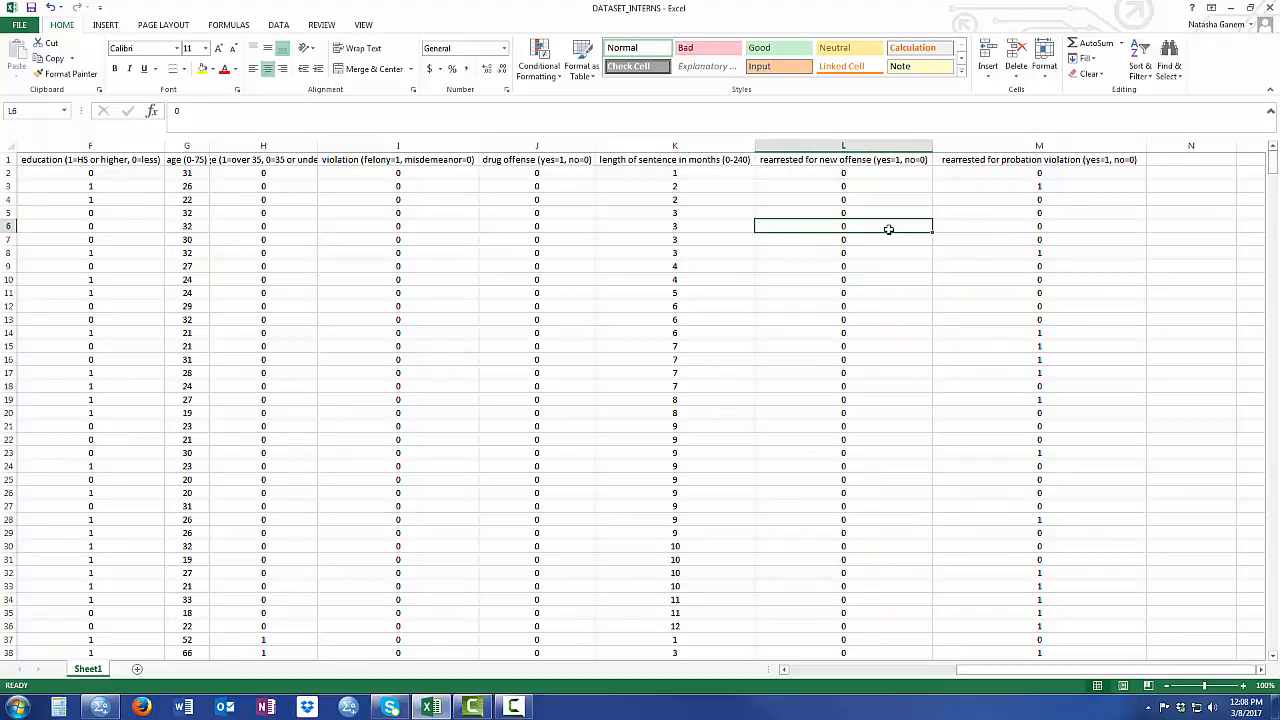
click(1030, 157)
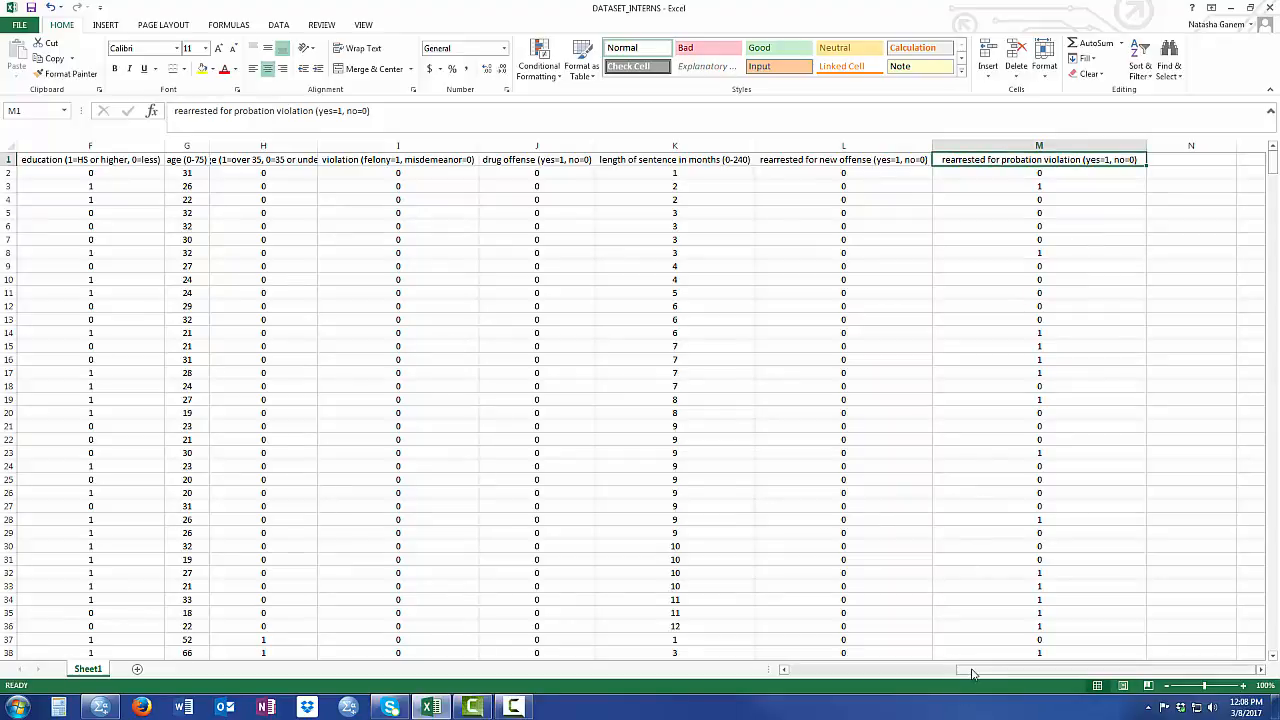
- Put the DATASET_INTERNS workbook away and switch to the empty SPSS Statistics data editor
drag(970, 670, 786, 668)
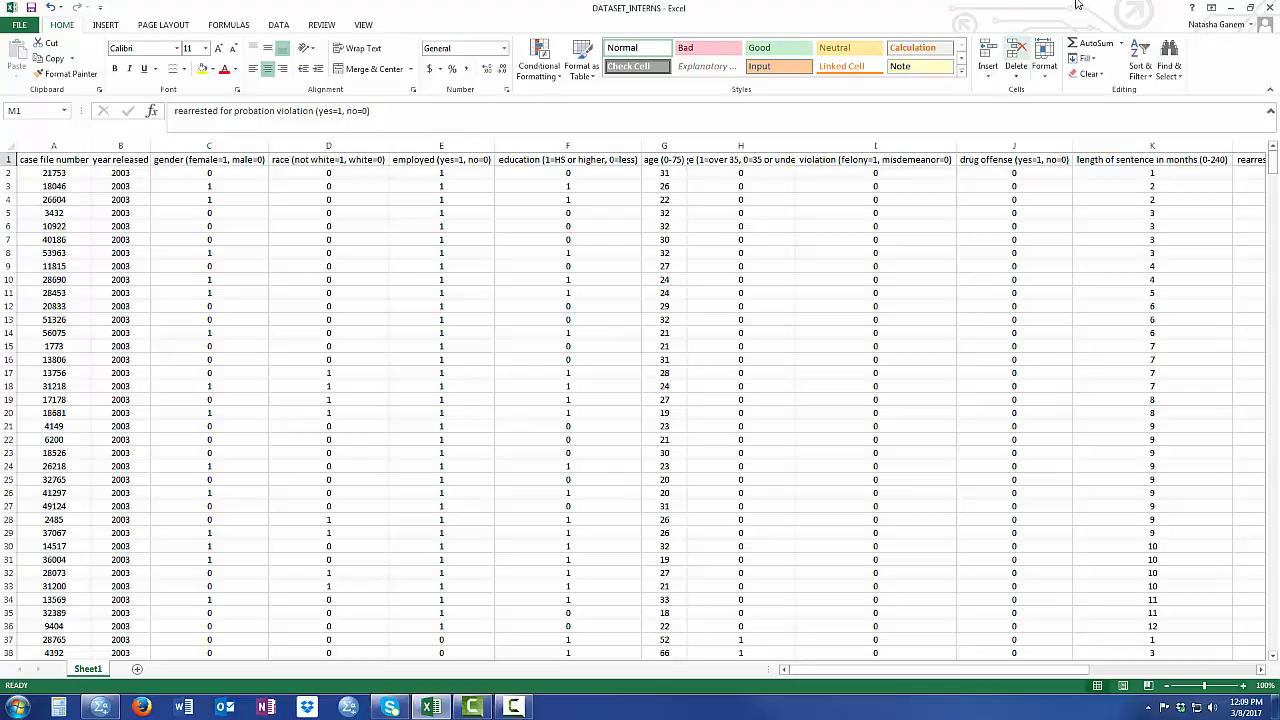
click(1231, 6)
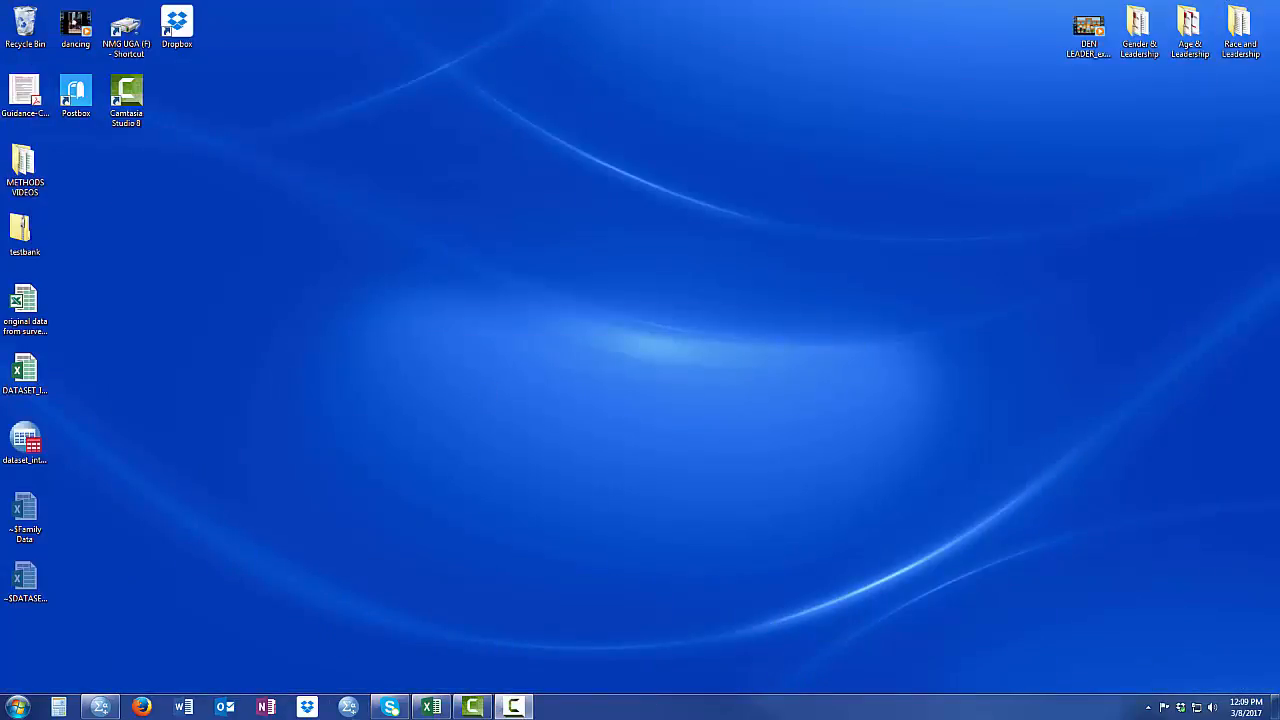
click(102, 707)
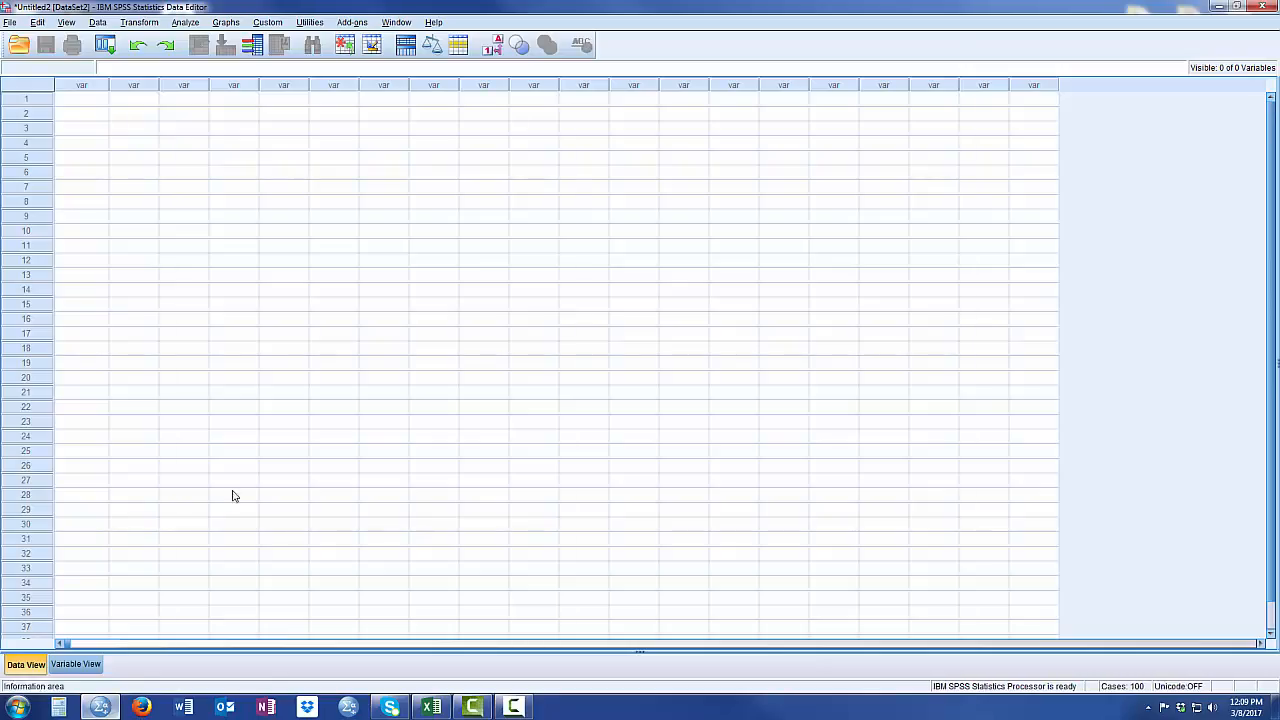
click(55, 665)
click(37, 666)
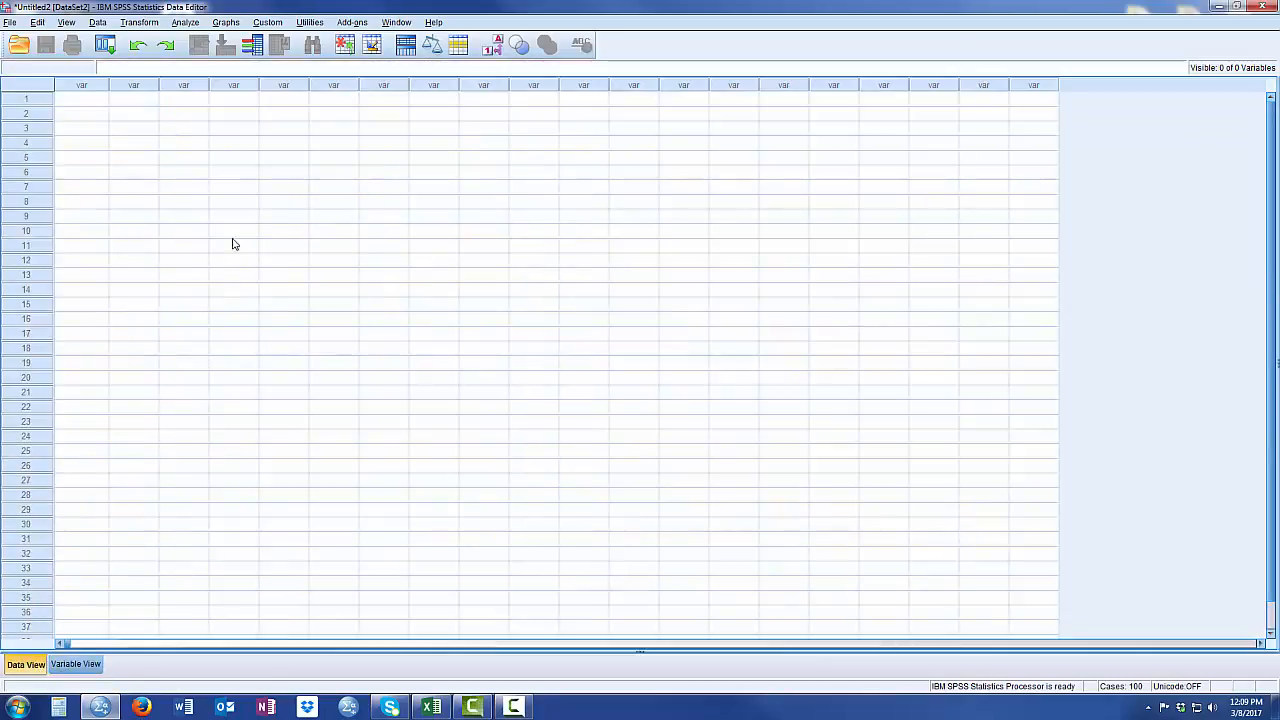
- Open the Excel file DATASET_INTERNS.xlsx from the Desktop as data, reading variable names from the first row of Sheet1
click(12, 23)
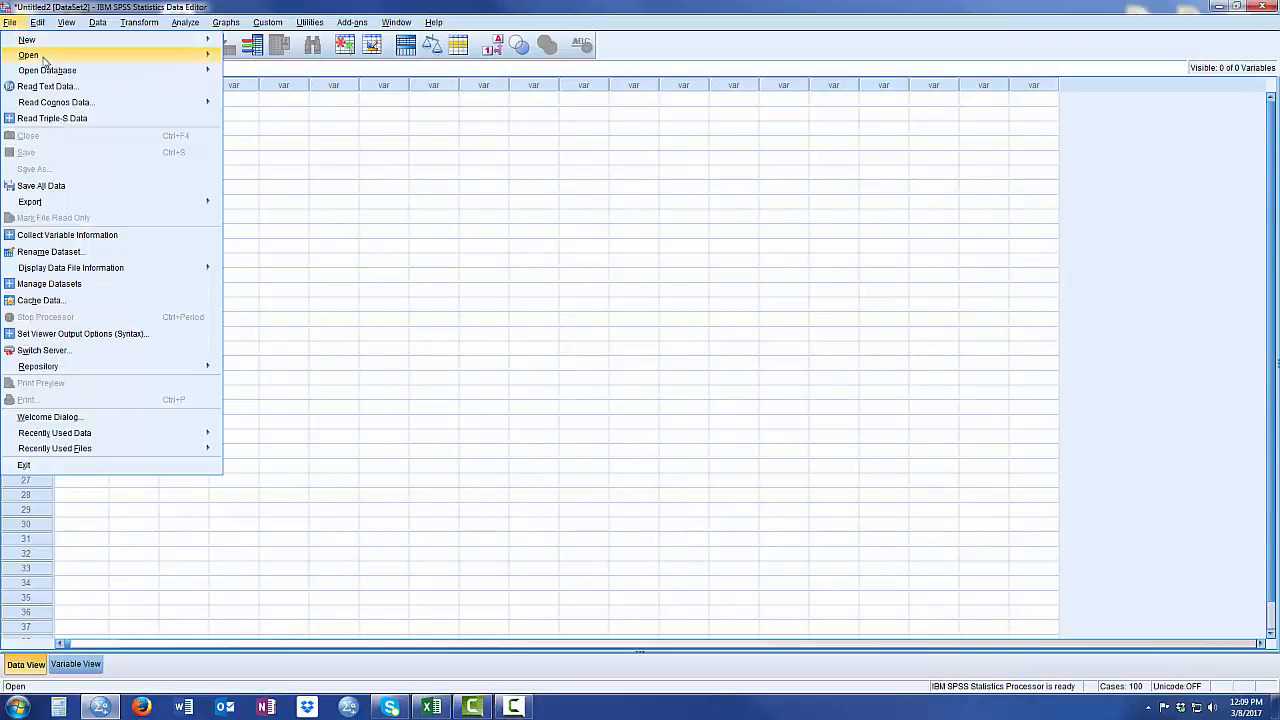
mouse_move(46, 60)
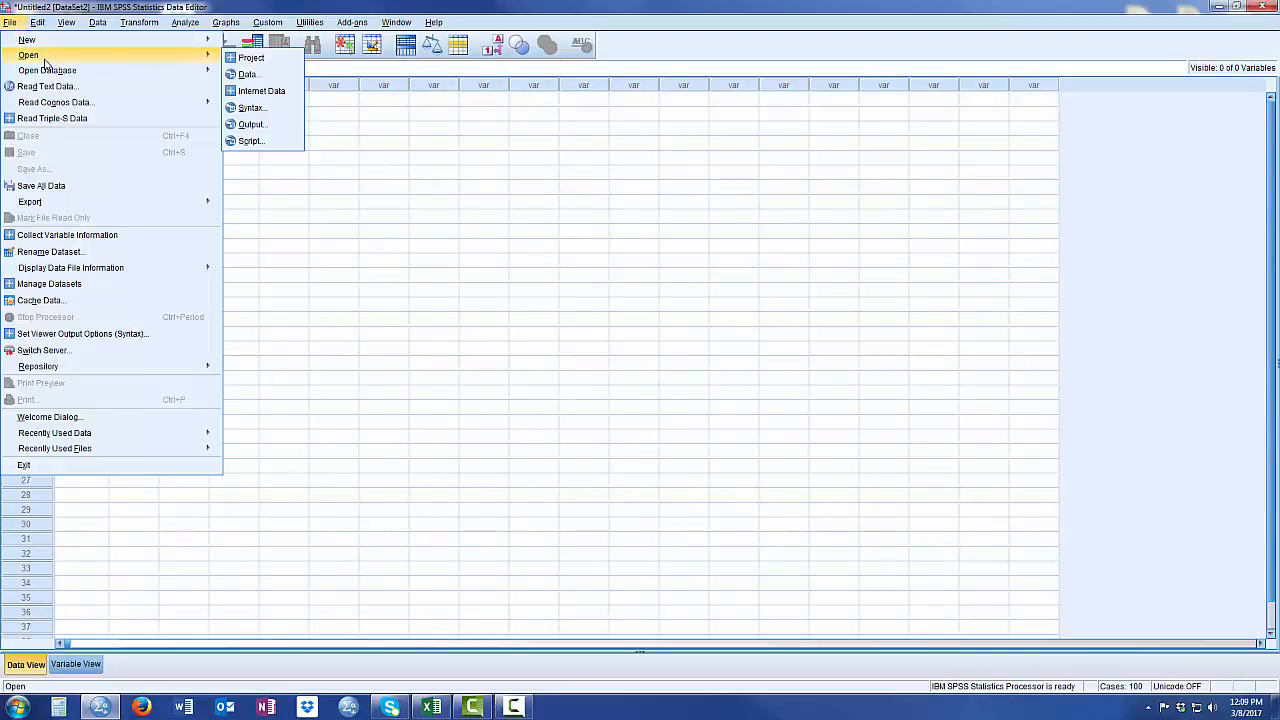
click(247, 74)
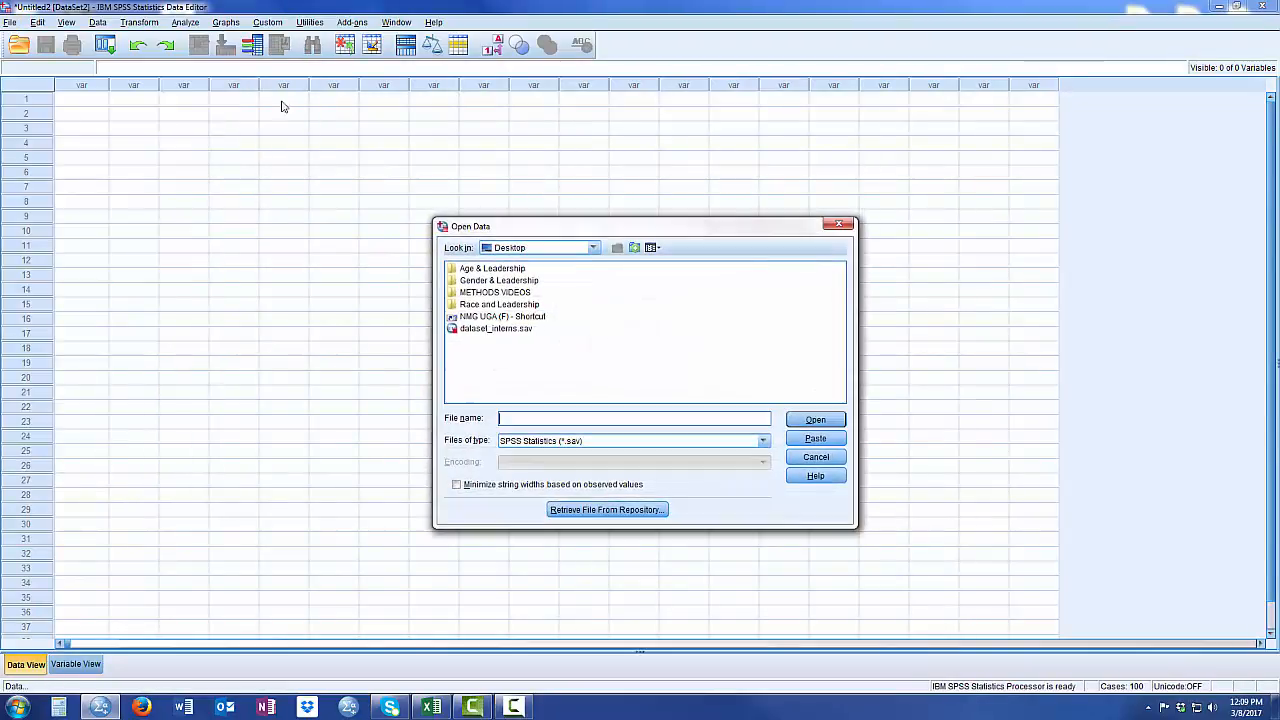
click(560, 447)
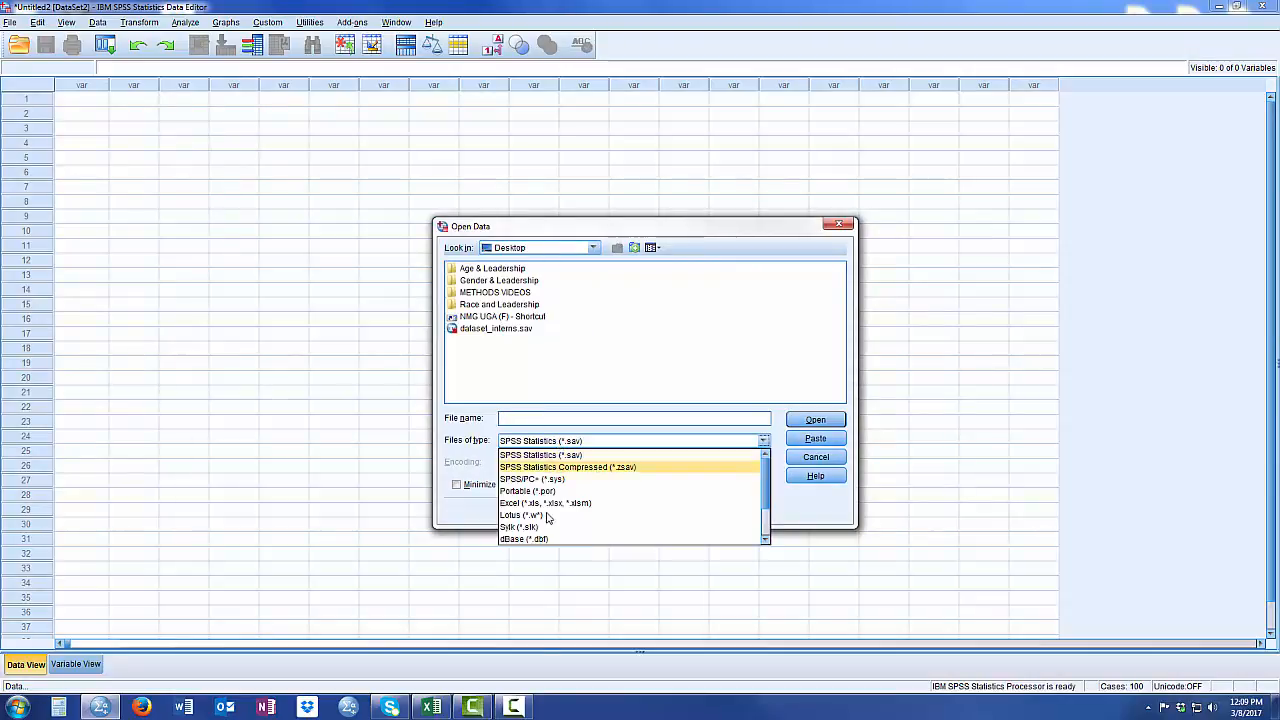
click(540, 500)
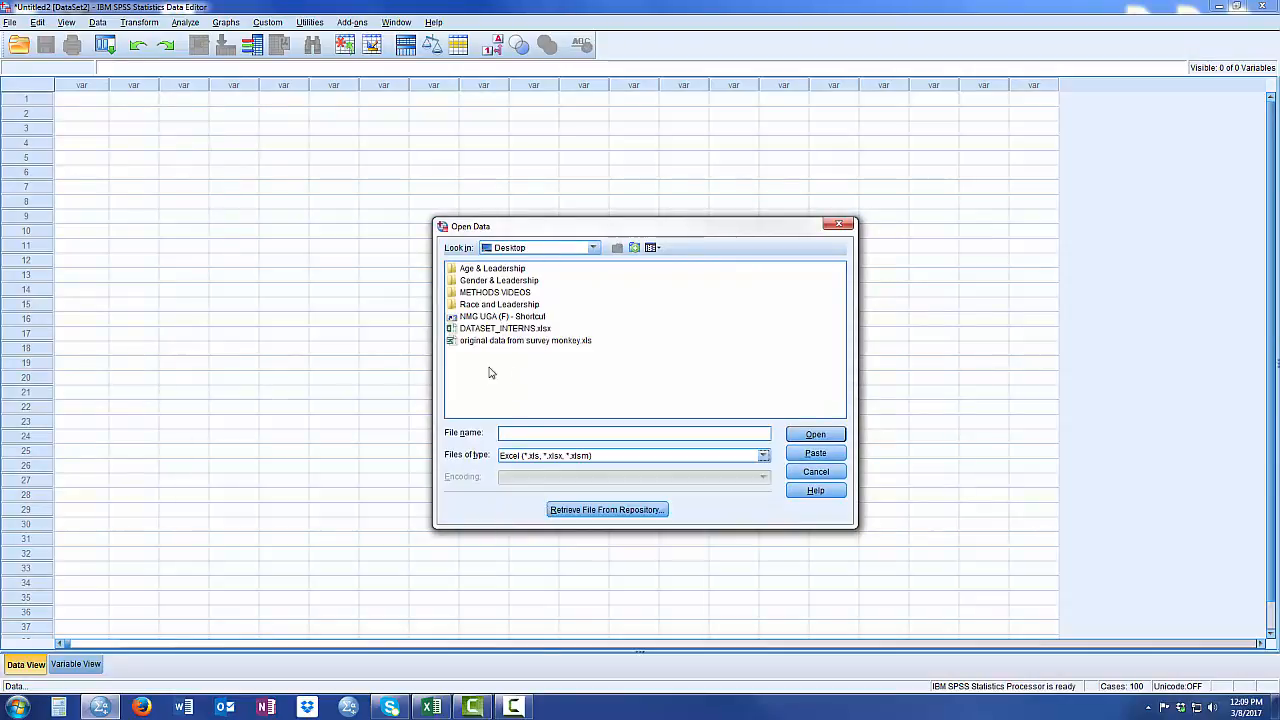
click(466, 330)
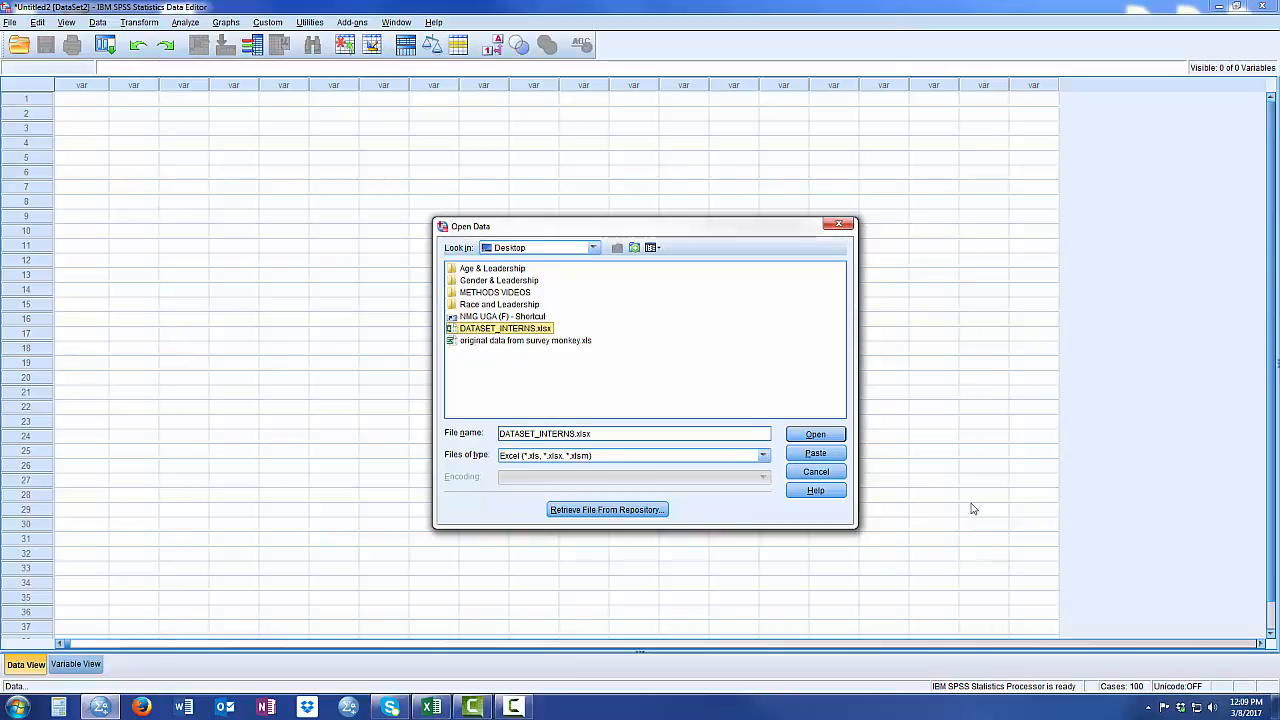
click(816, 436)
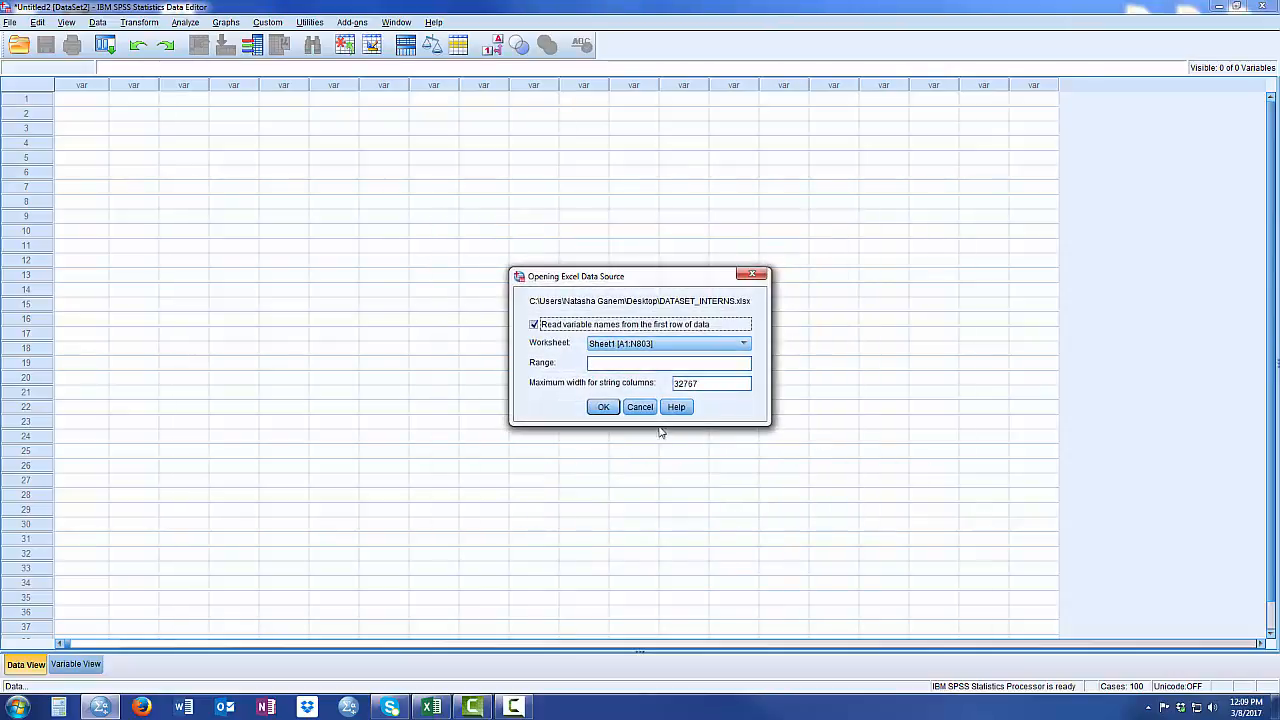
click(606, 410)
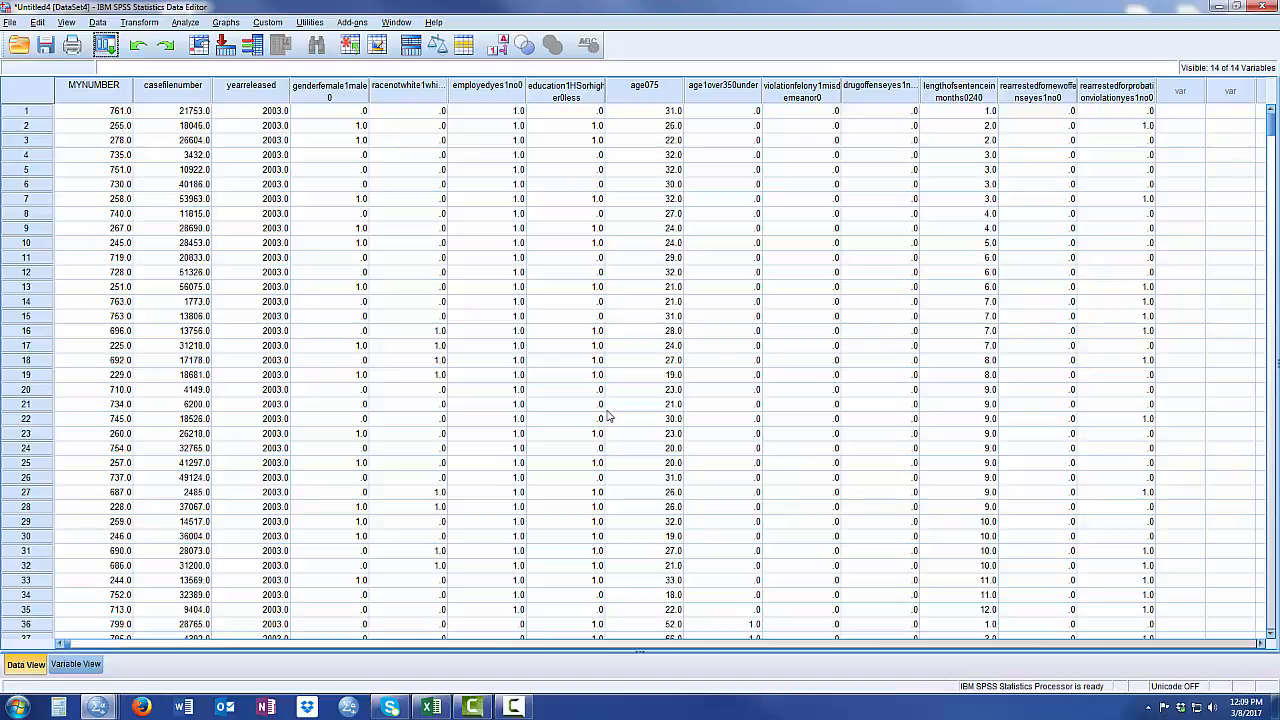
- Show the variable definitions of the imported data and widen the Name column to fit the full variable names
click(810, 436)
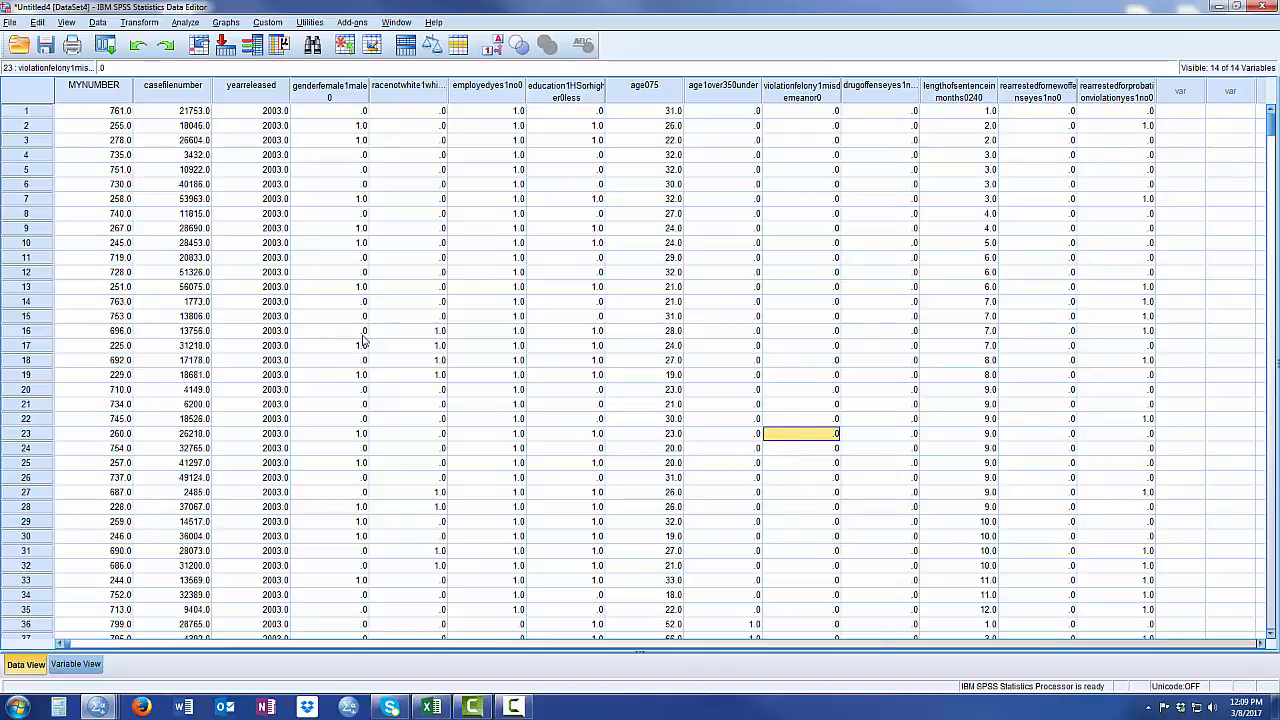
click(76, 665)
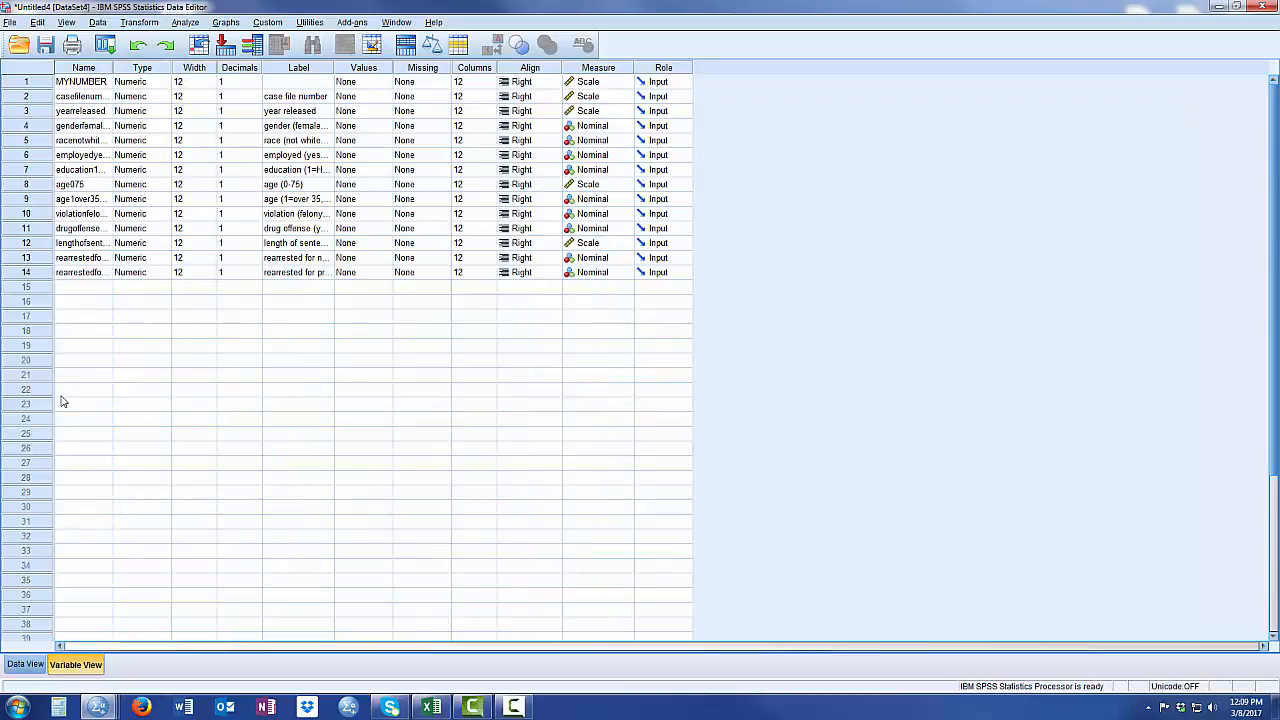
drag(113, 67, 177, 67)
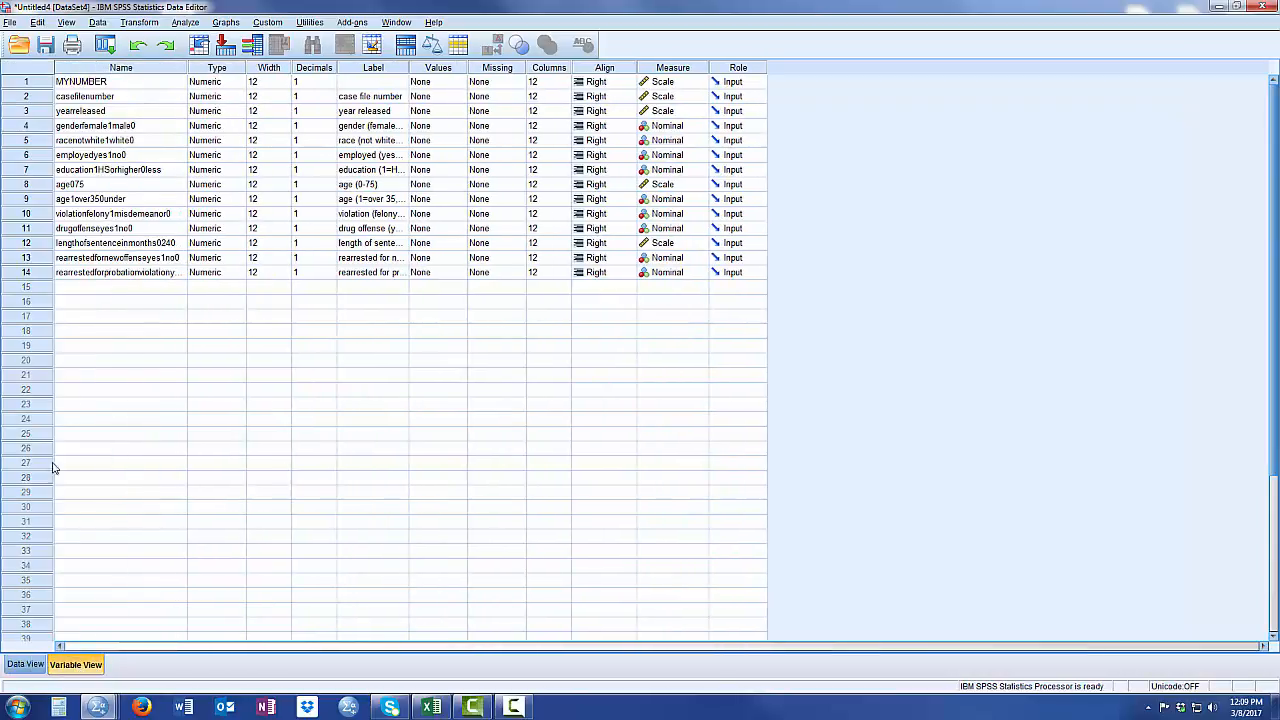
click(26, 664)
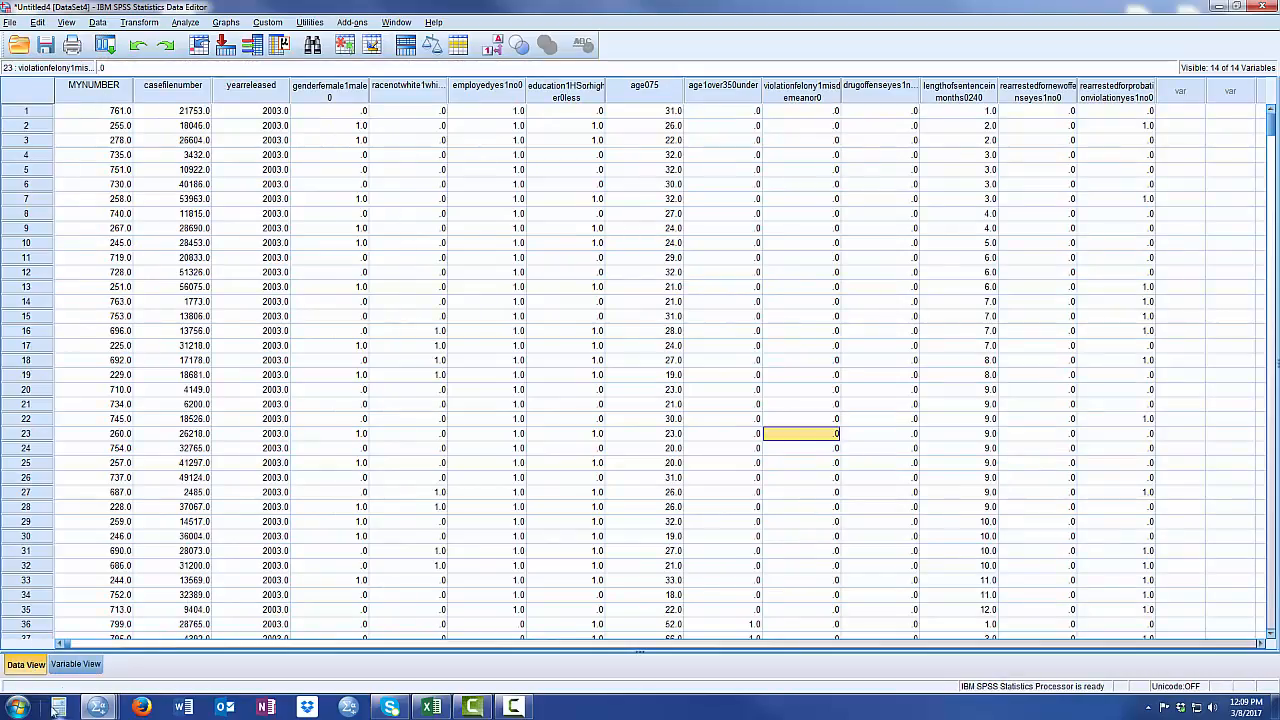
click(76, 665)
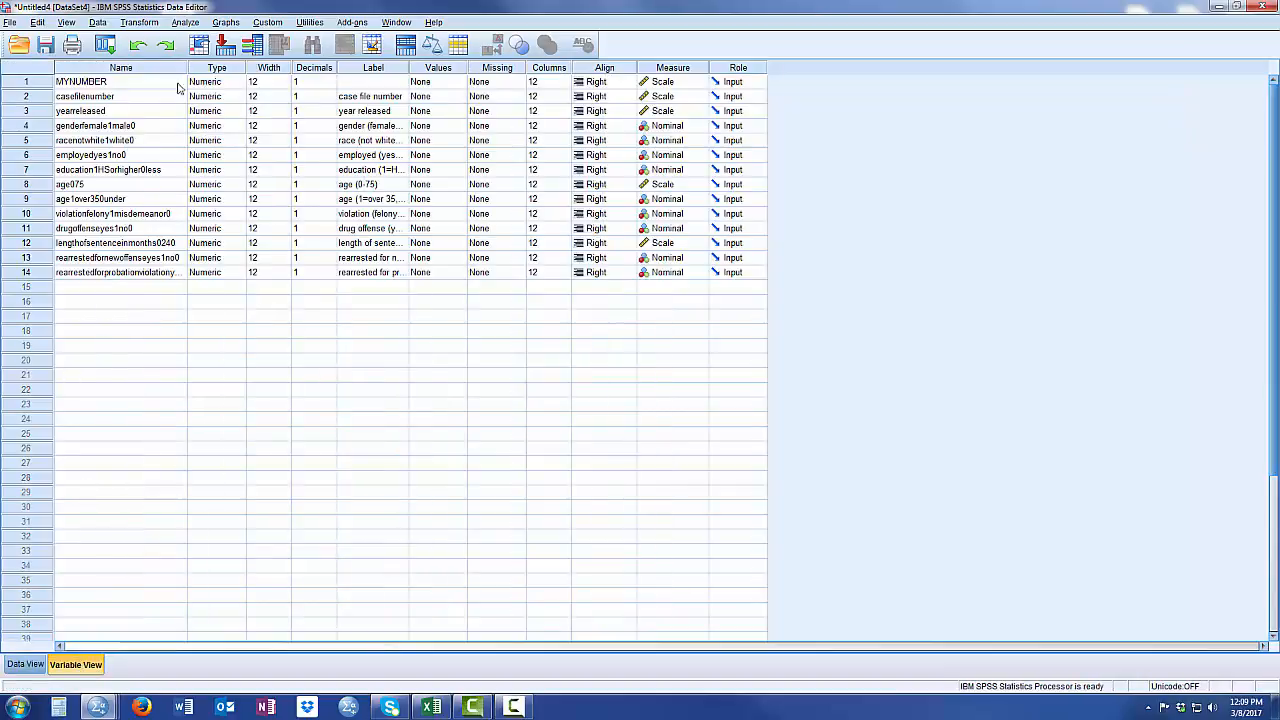
drag(187, 67, 229, 67)
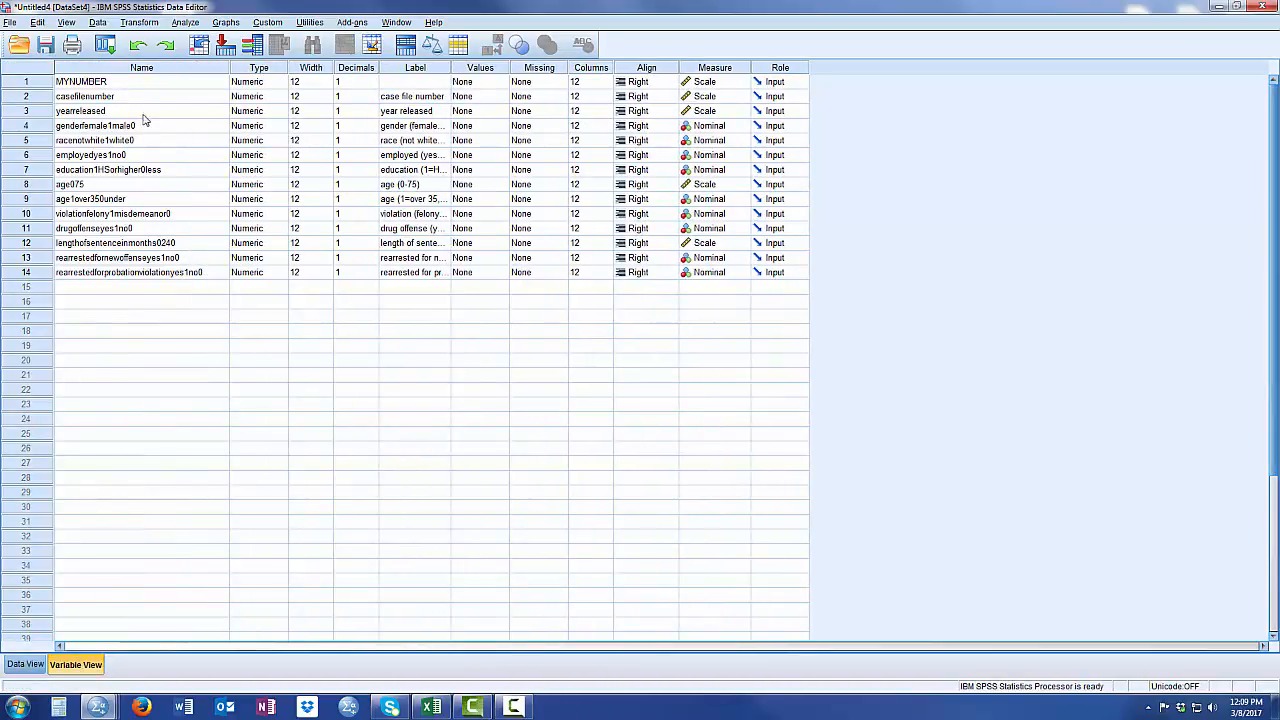
drag(145, 110, 176, 268)
click(164, 351)
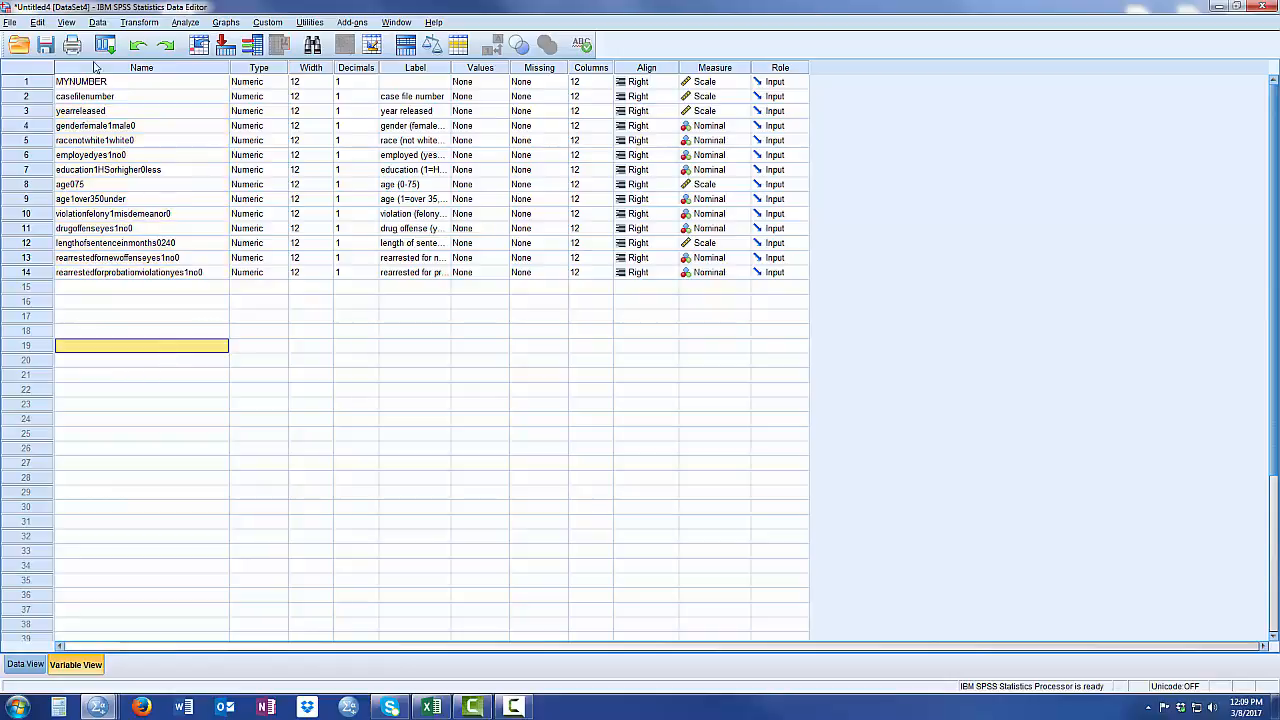
- Delete the MYNUMBER variable from the dataset
click(29, 82)
key(Delete)
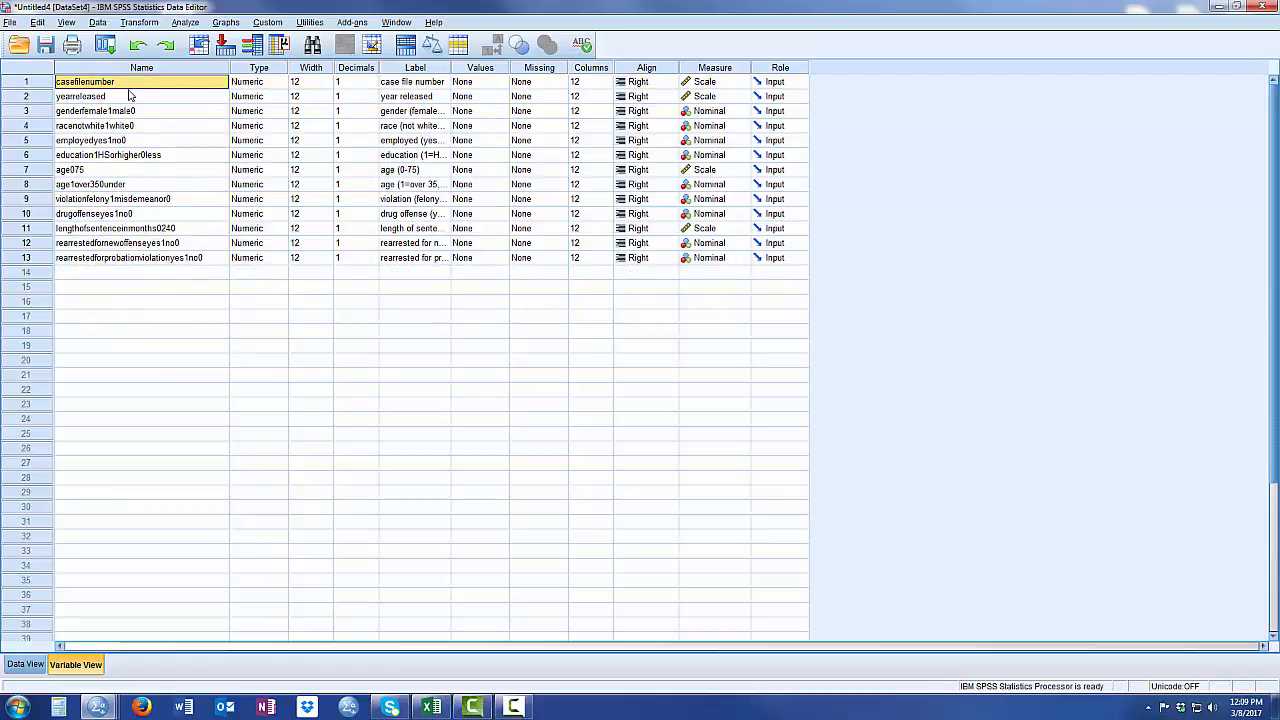
- Widen the Label column to fit the full variable labels and review them
click(101, 258)
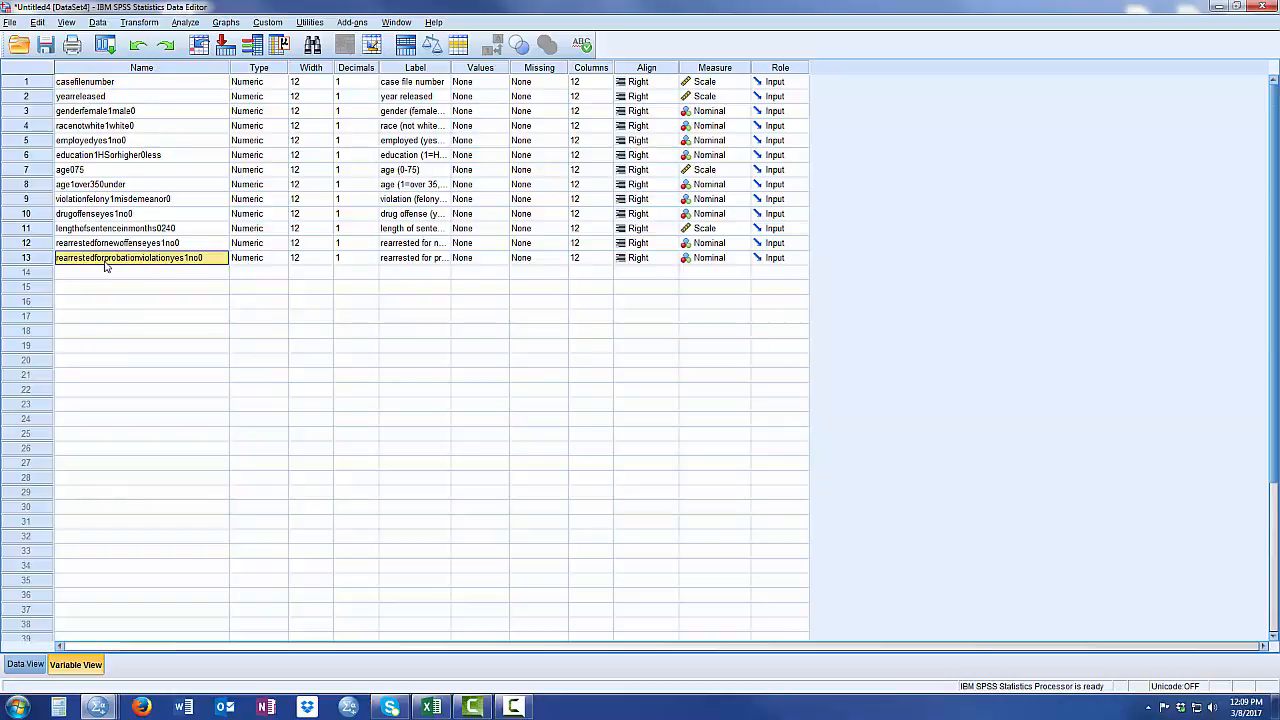
drag(450, 67, 591, 62)
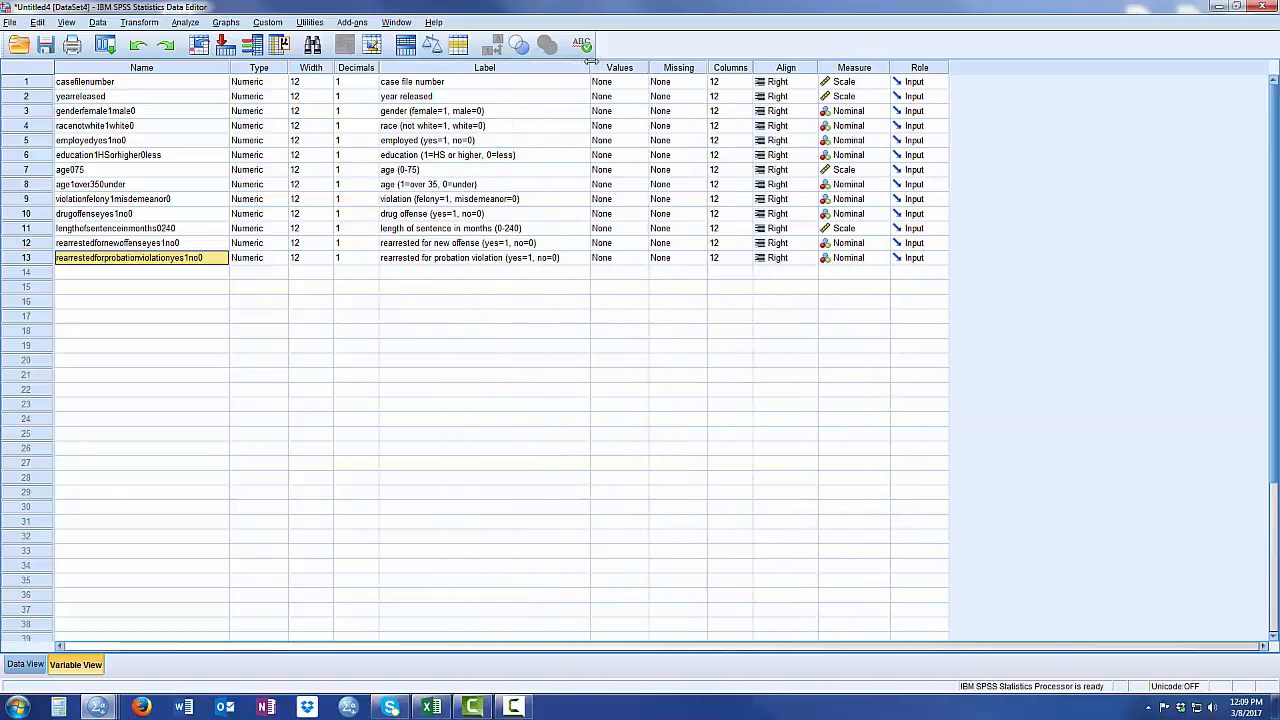
drag(479, 87, 490, 262)
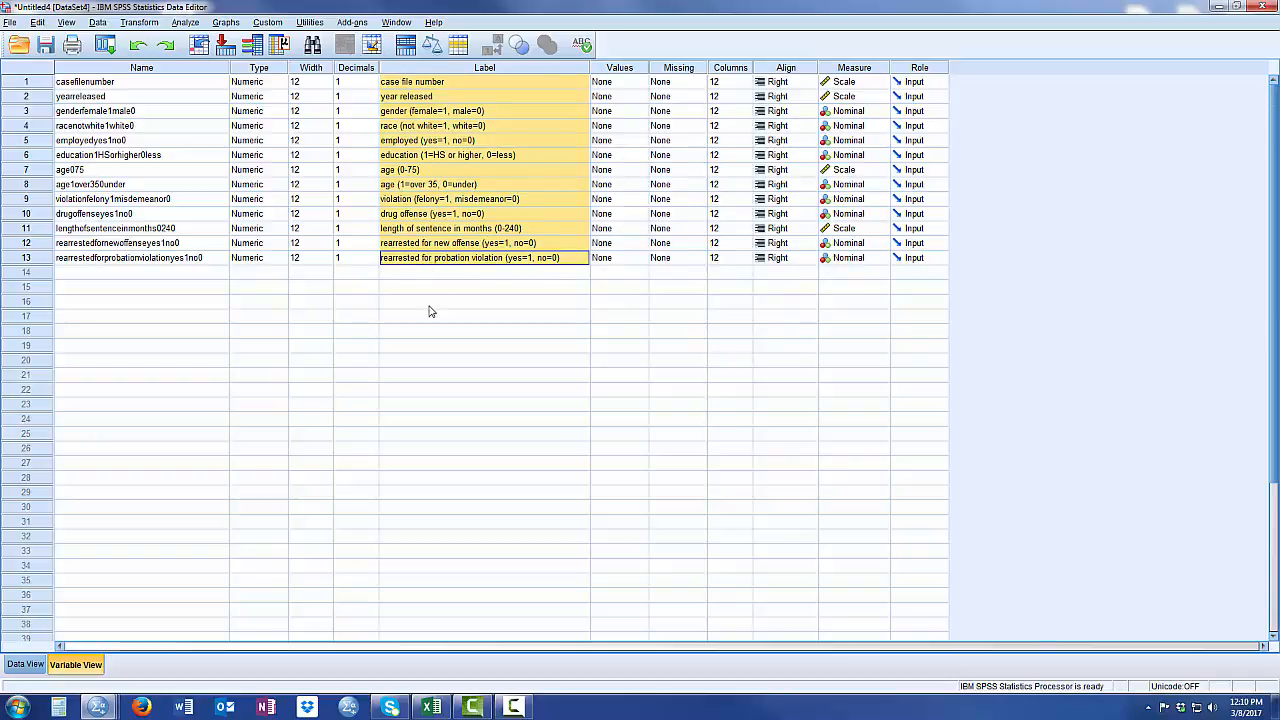
click(429, 303)
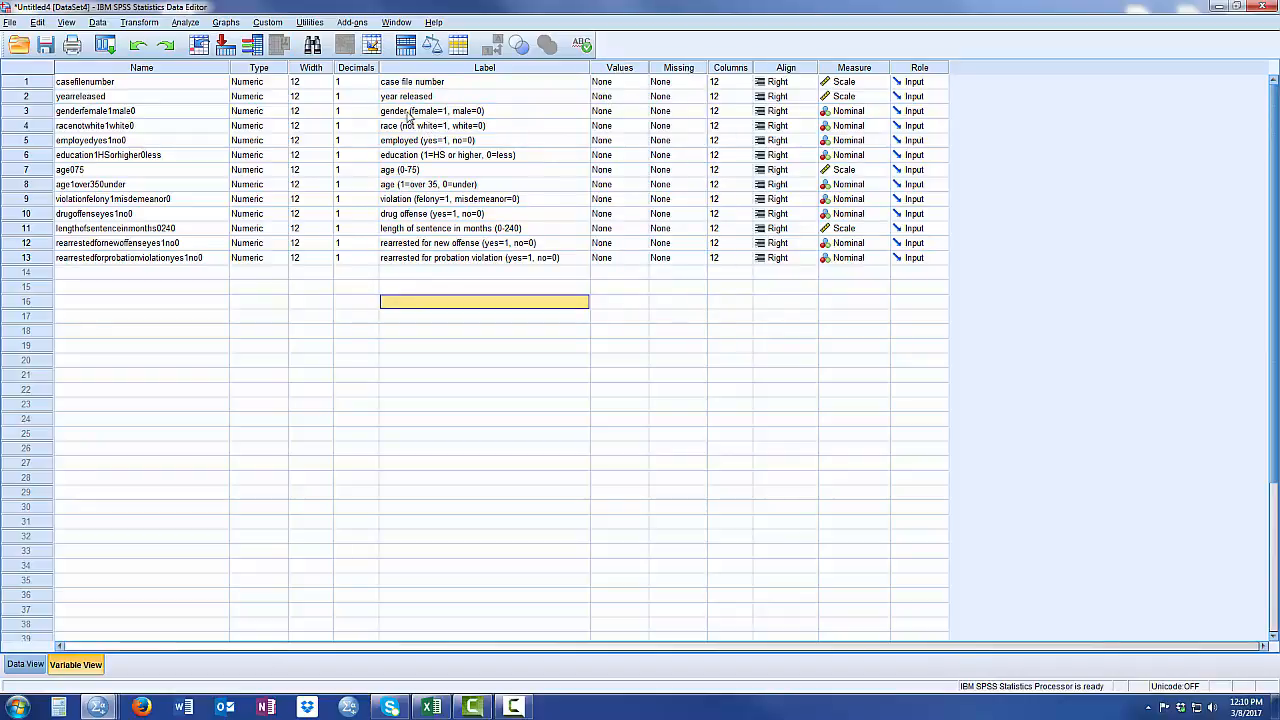
- Define value labels for the gender variable: 1 as Female and 0 as Male
click(487, 111)
click(605, 111)
click(641, 112)
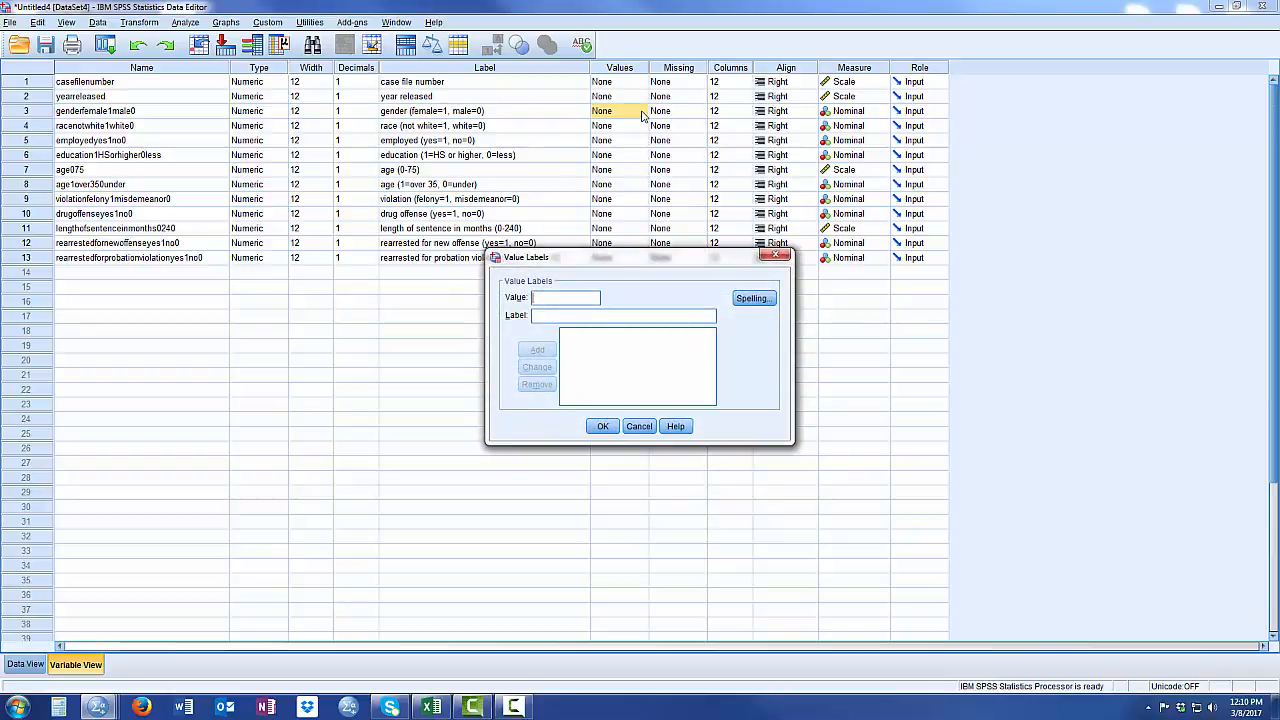
text(1)
key(Tab)
text(F)
key(Return)
text(0 = ")
text(Male)
key(Return)
click(601, 428)
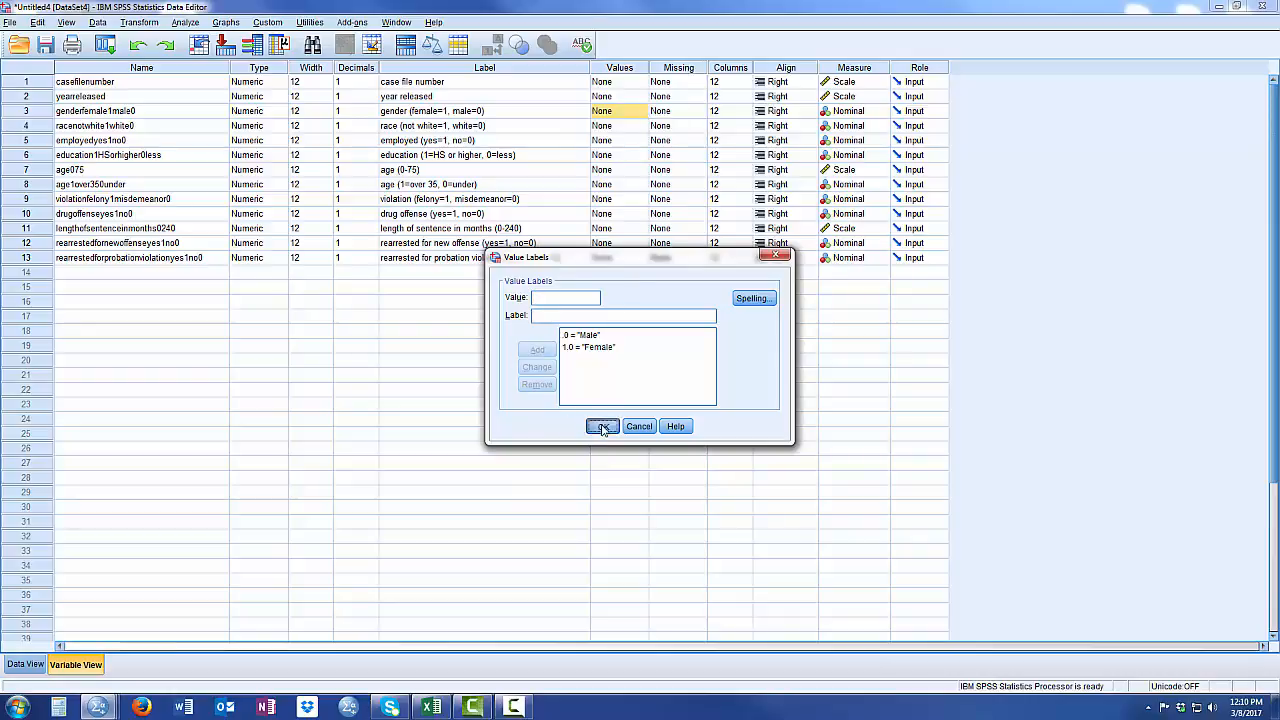
- Define value labels for the race variable: 1 as Not White and 0 as White
click(636, 126)
click(640, 126)
text(Not White)
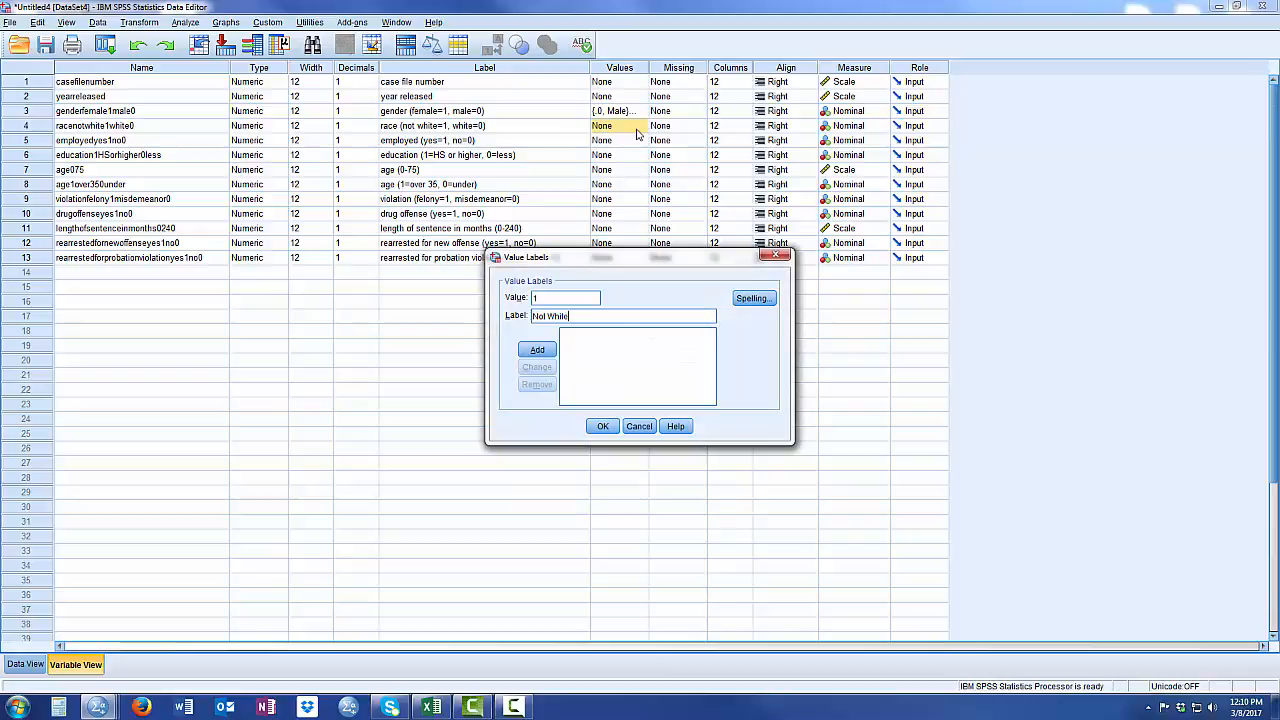
key(Return)
text(0)
key(Tab)
text(White)
key(Return)
click(603, 426)
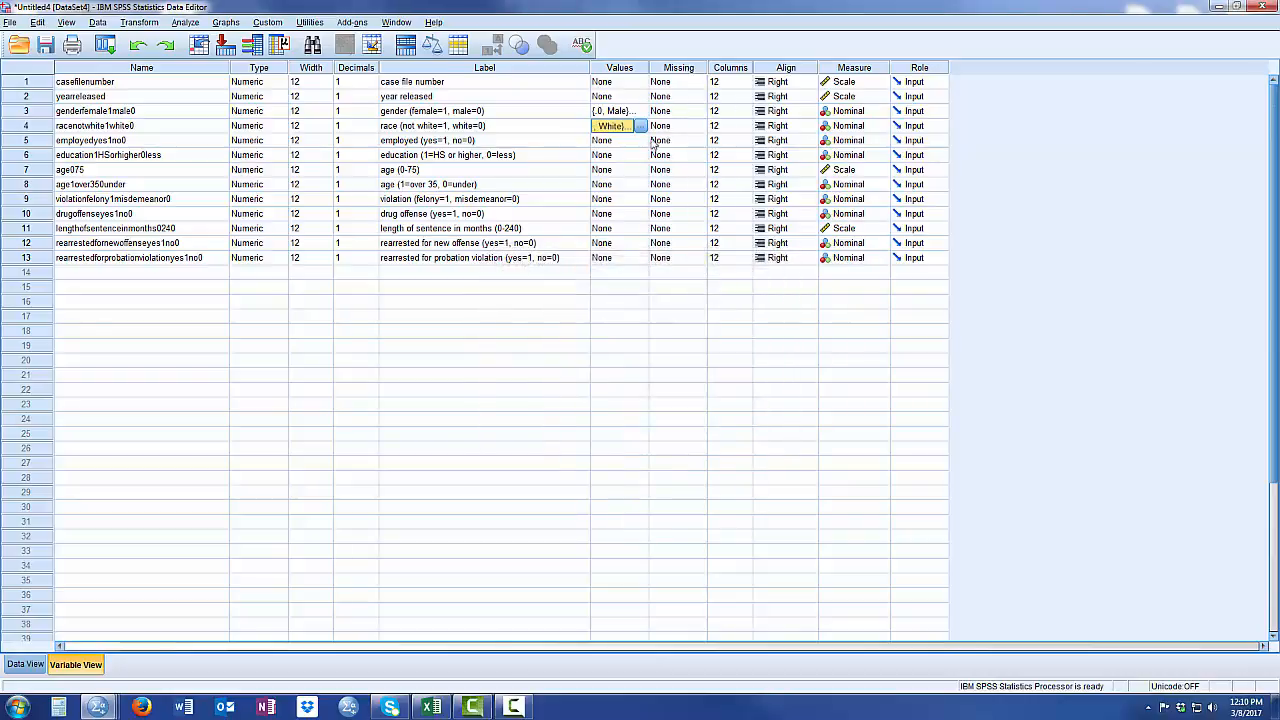
- Define value labels for the employed variable: 1 as Yes and 0 as No
click(645, 141)
click(645, 141)
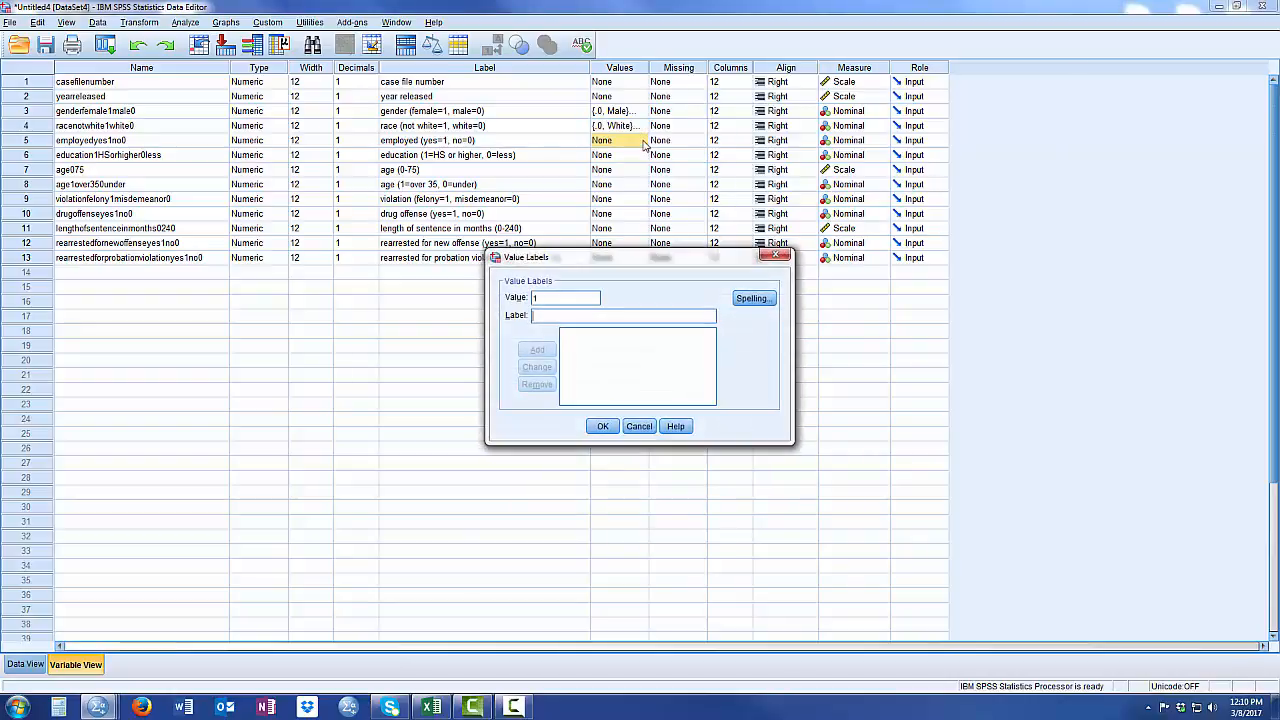
text(Yes)
key(Return)
text(No)
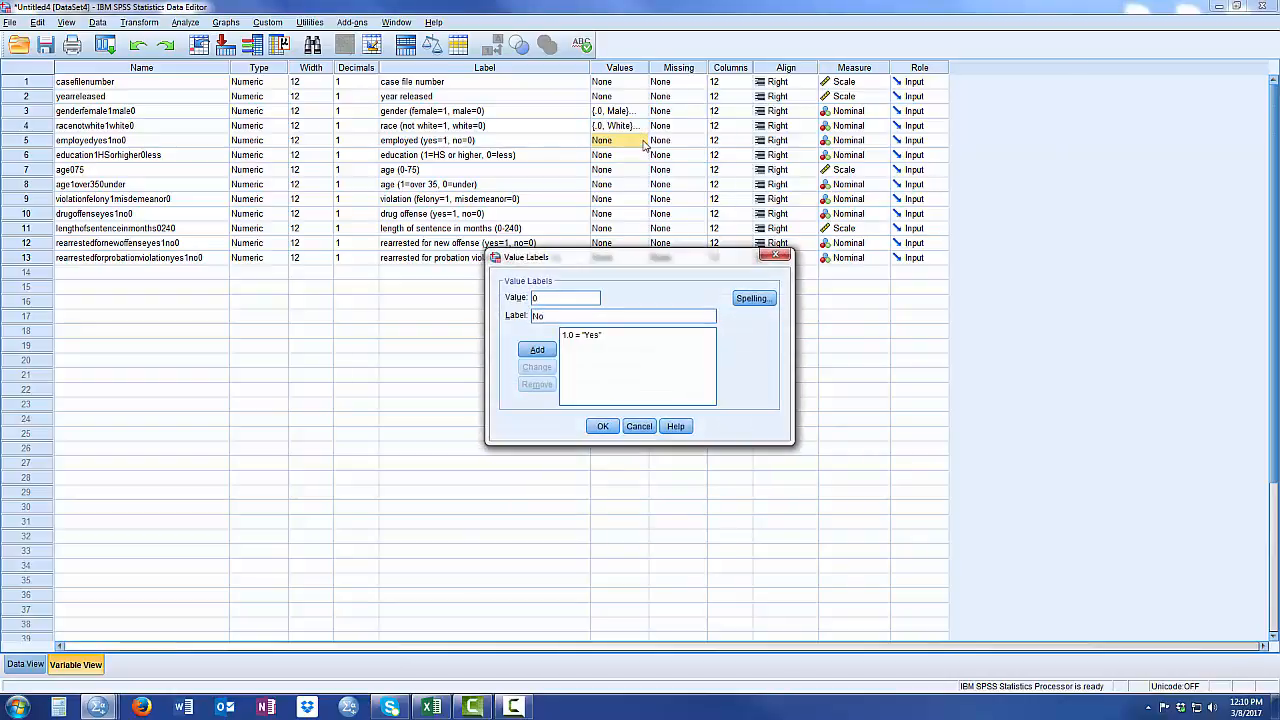
click(603, 426)
click(664, 372)
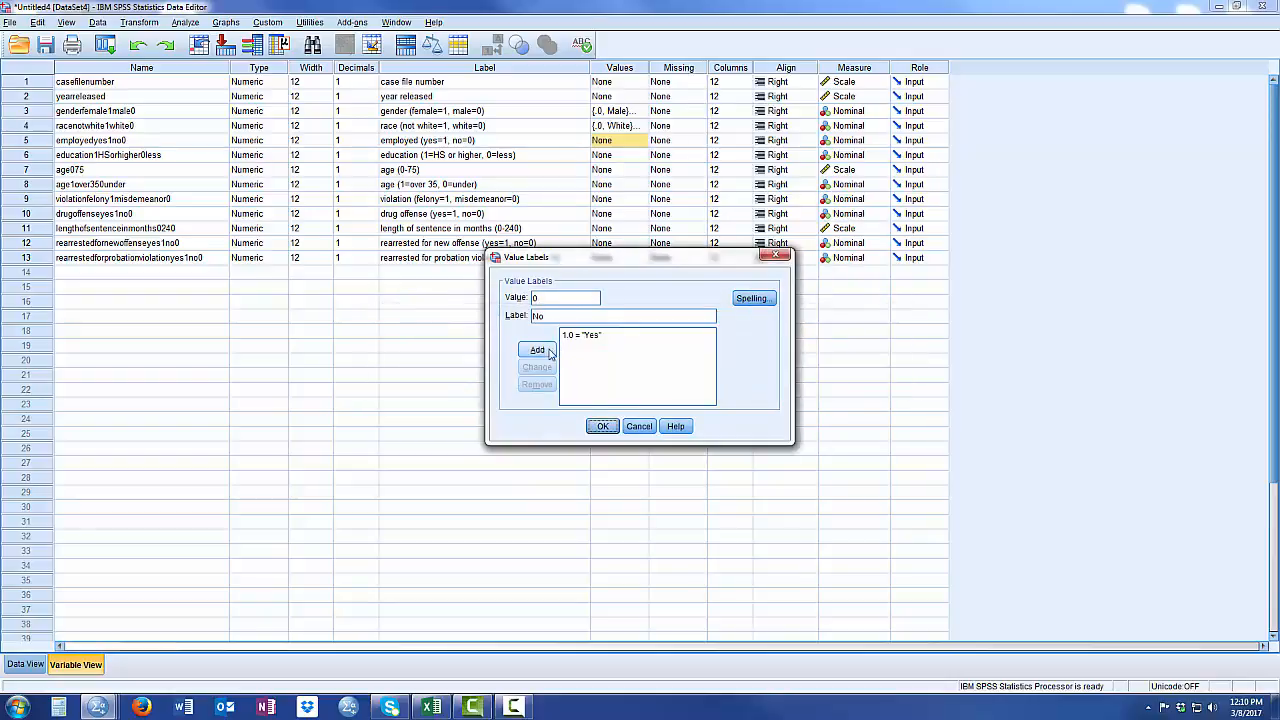
click(538, 350)
click(603, 426)
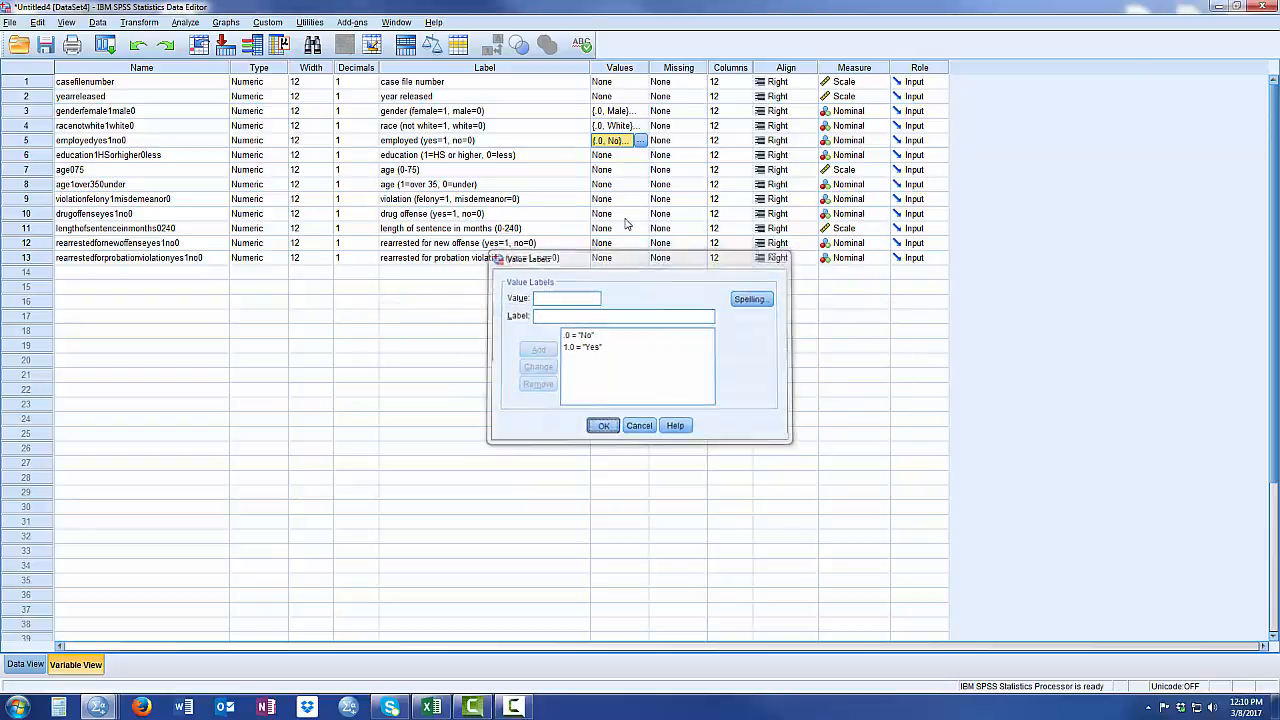
- Define value labels for the education variable: 1 as HS or higher and 0 as No HS
click(640, 155)
click(640, 155)
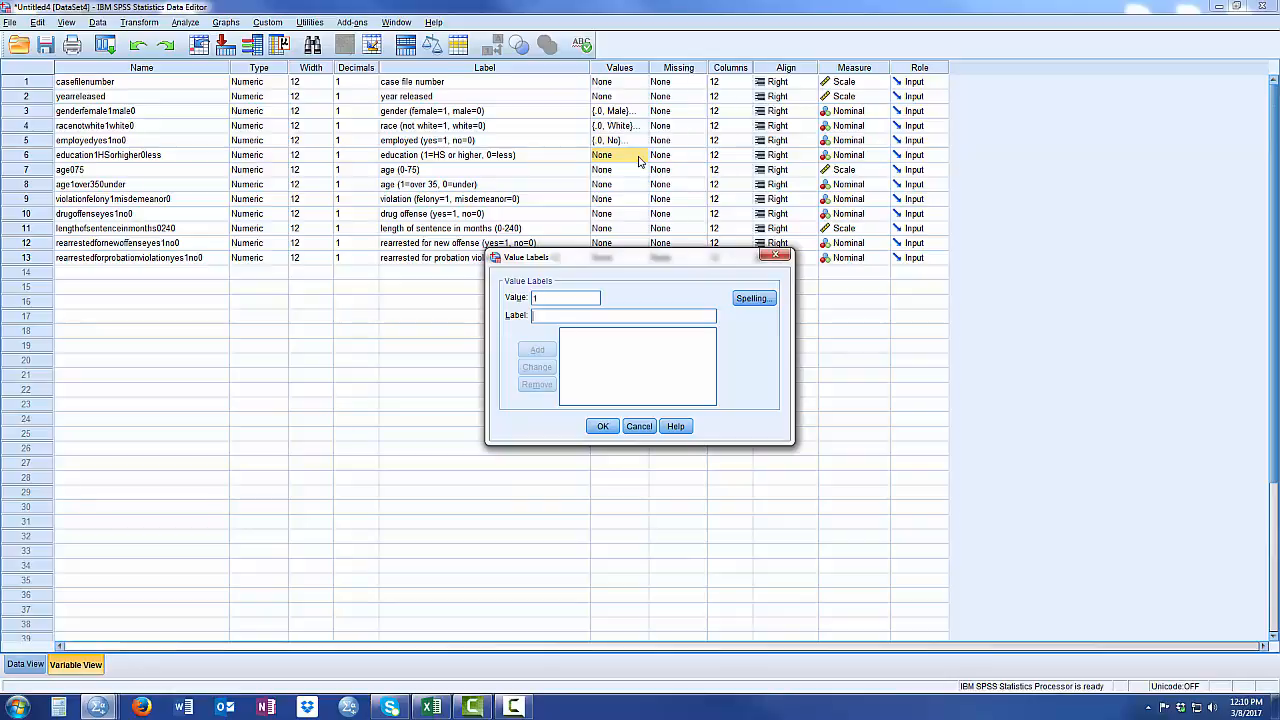
text(HS or higher)
key(Return)
text(No HS)
click(537, 350)
click(603, 427)
- Define value labels for the age (1=over 35, 0=under) variable: 1 as Over 35 and 0 as 35 or Under
click(437, 172)
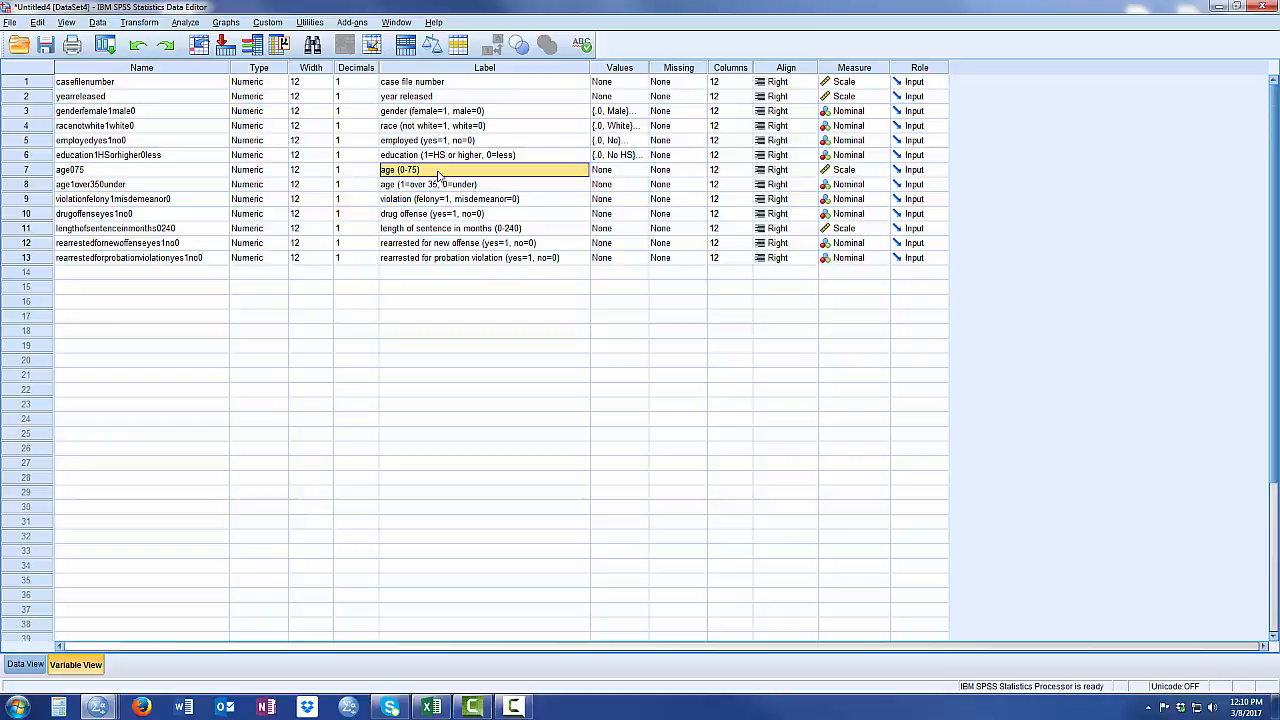
click(487, 187)
click(636, 188)
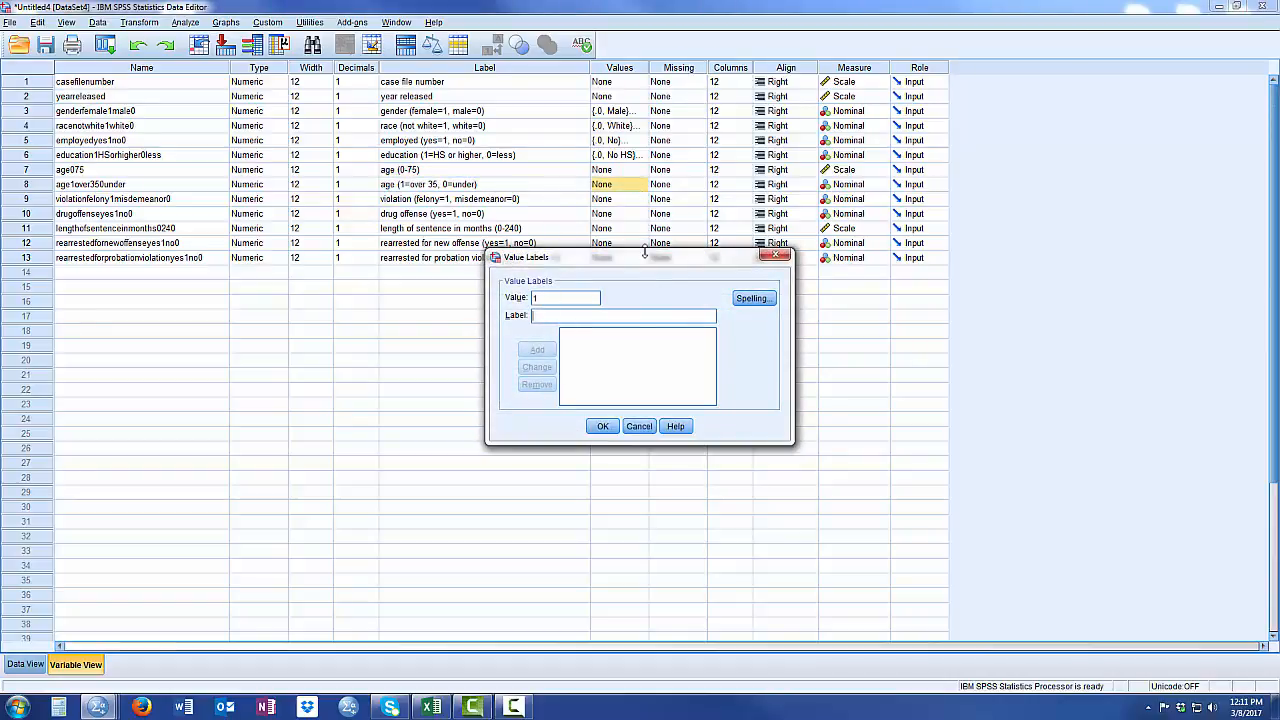
text(Over 35)
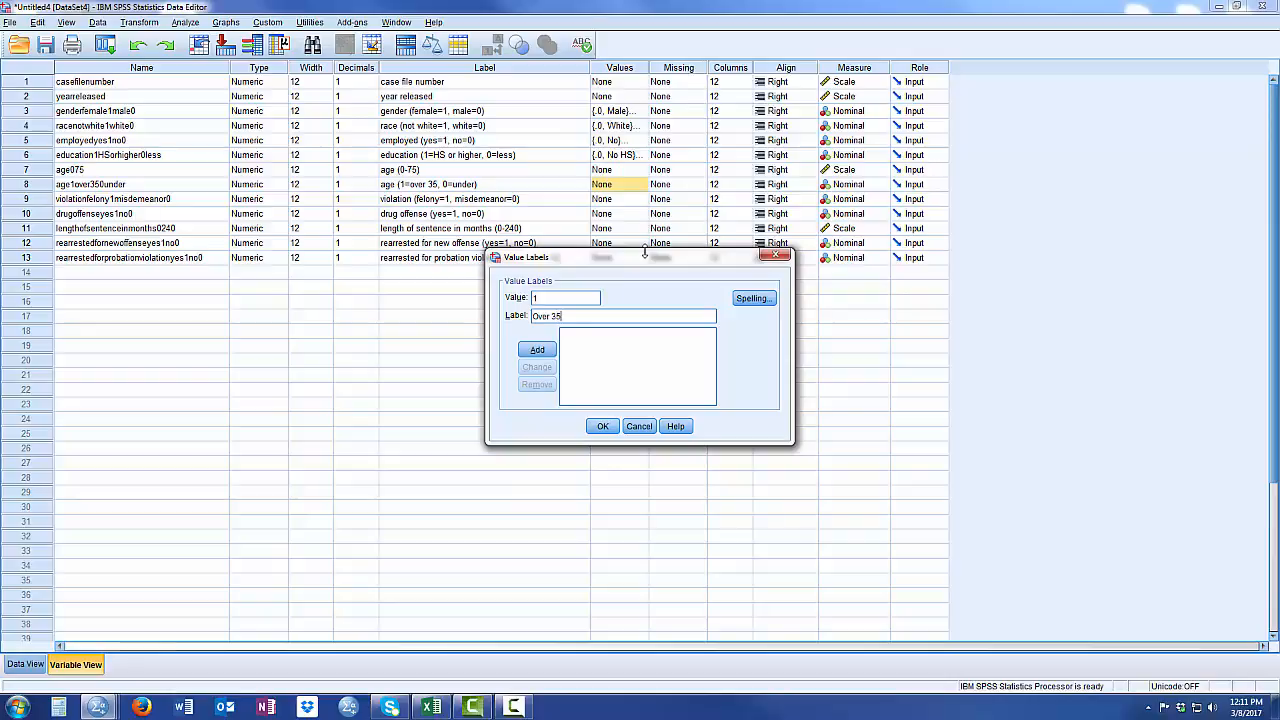
key(Return)
text(35 or Under)
key(Return)
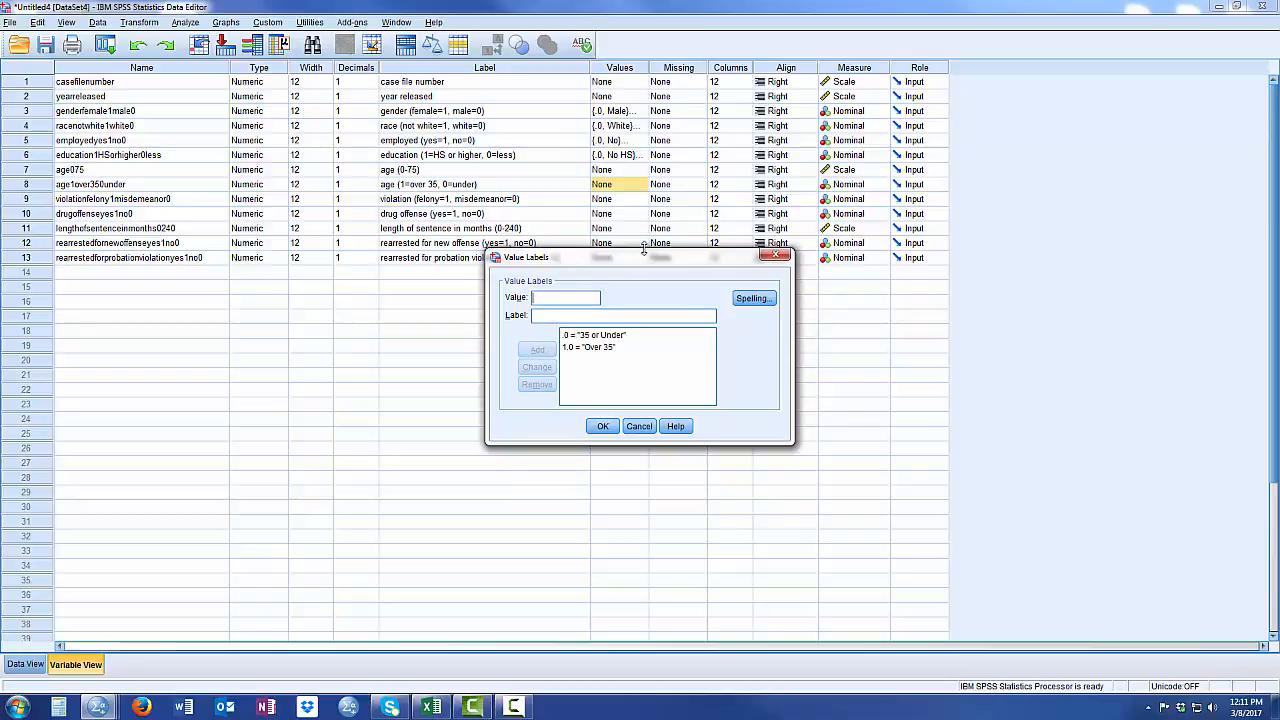
click(603, 428)
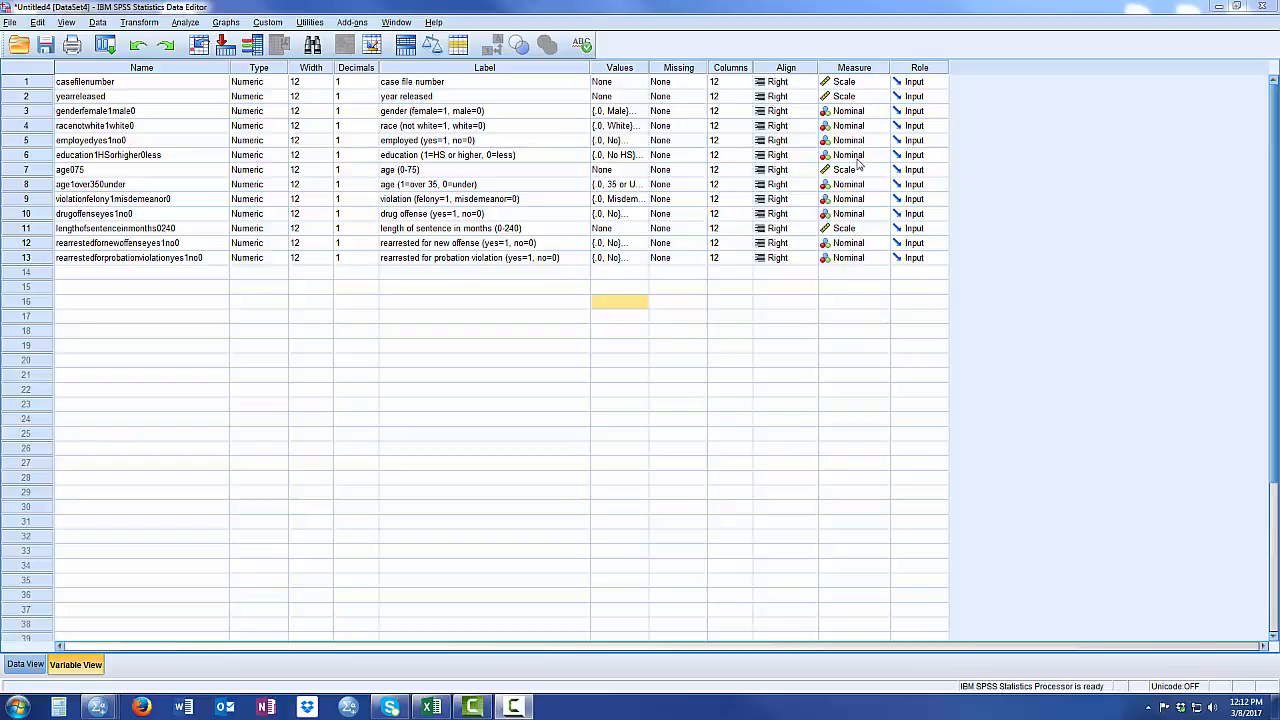
- Check the measurement level of the unlabelled age and sentence-length variables, and switch to viewing the case data
click(466, 174)
click(508, 232)
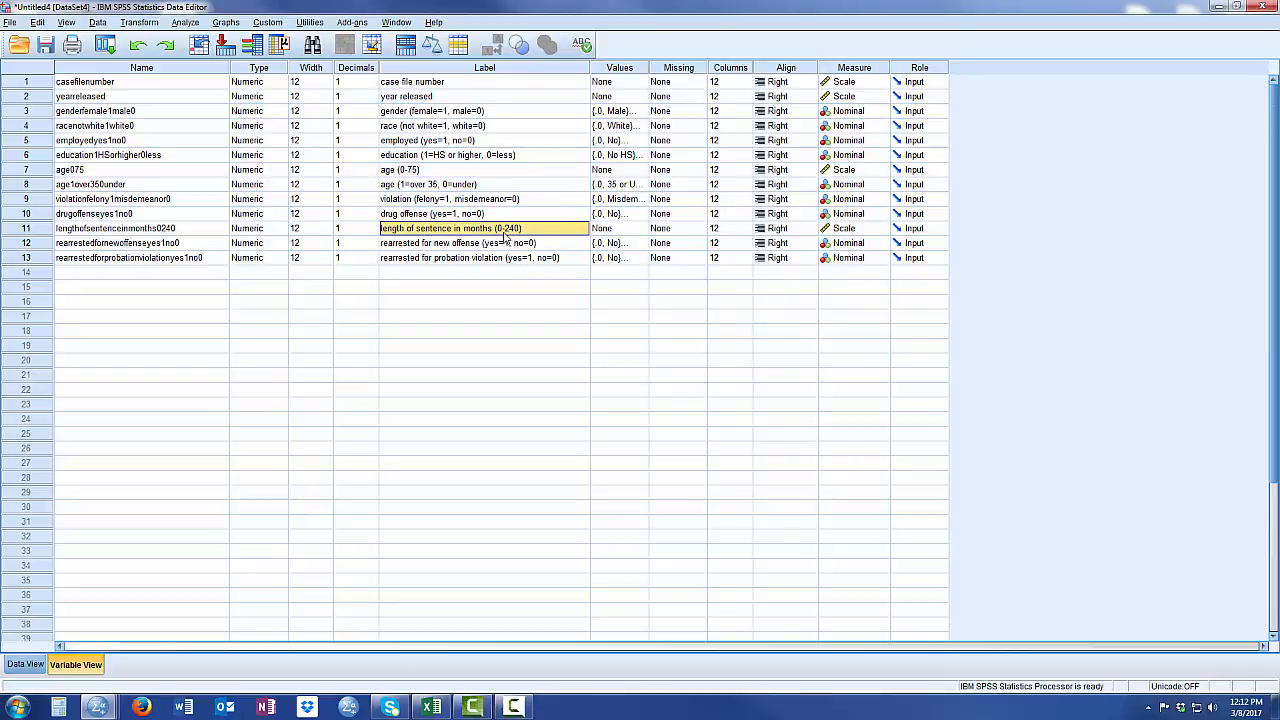
click(857, 171)
click(856, 184)
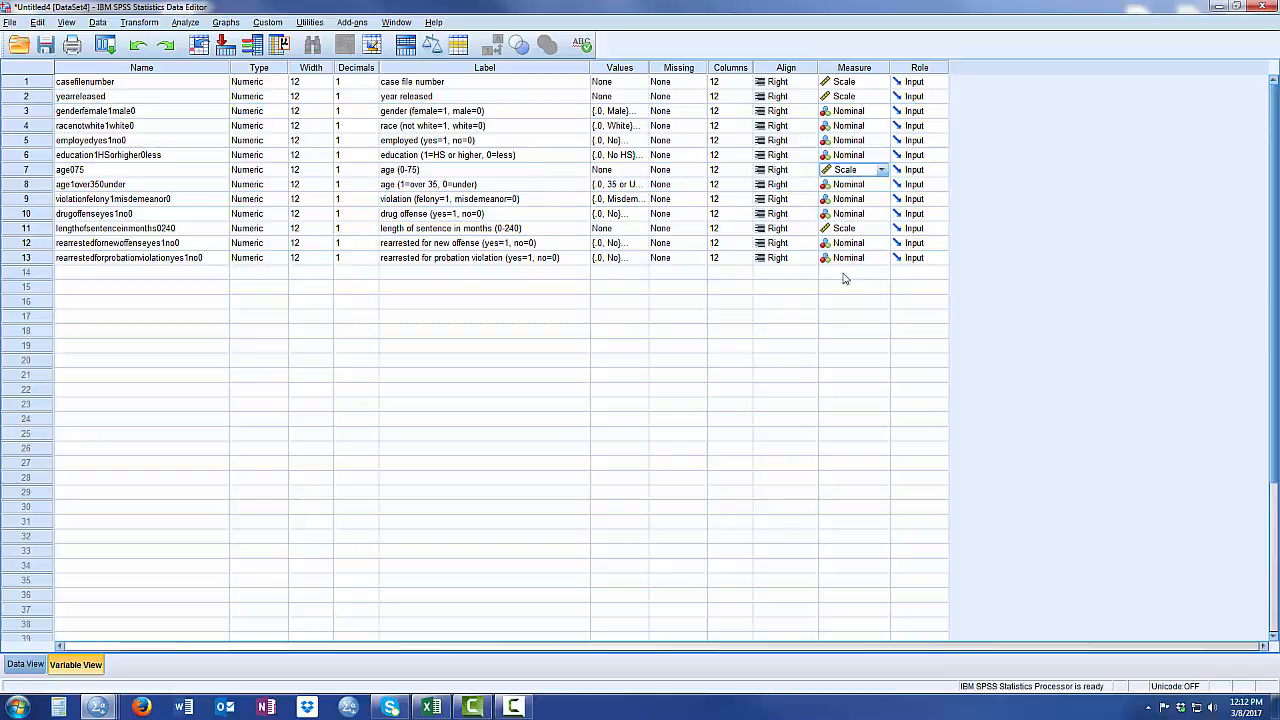
click(25, 664)
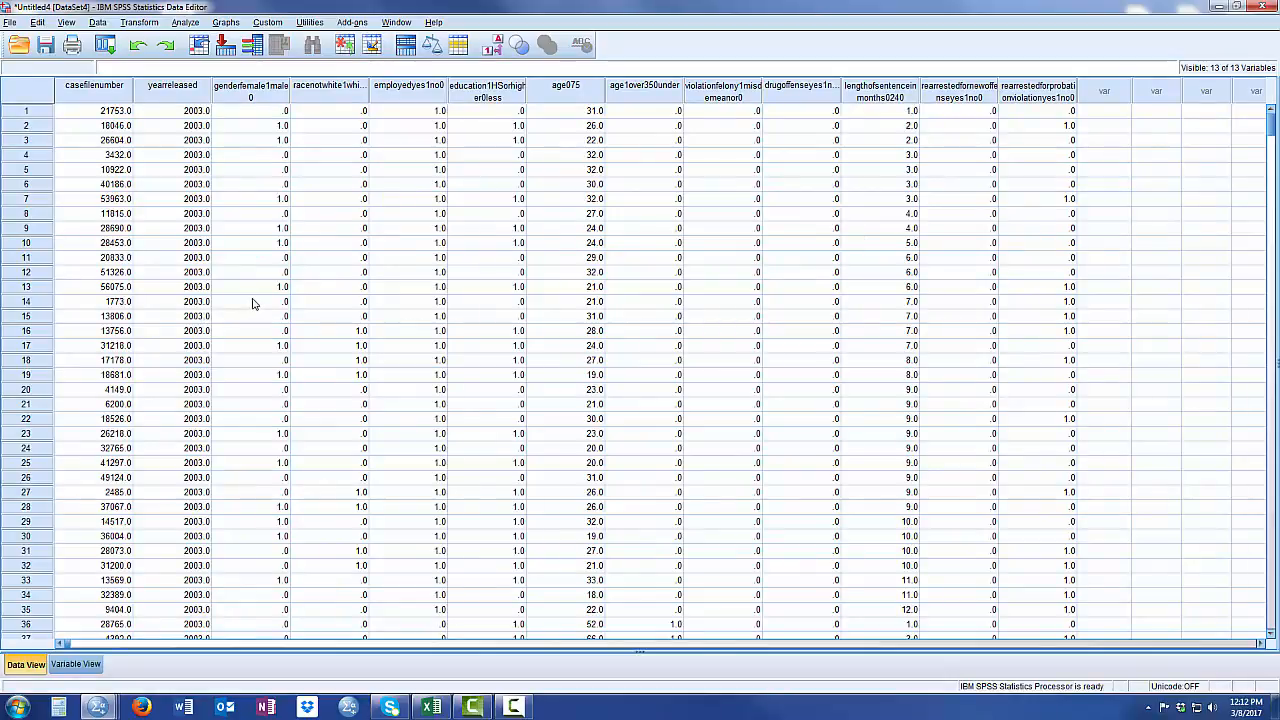
- Save the dataset to the Desktop as Demo Dataset for CJ Interns in SPSS Statistics (*.sav) format
click(12, 23)
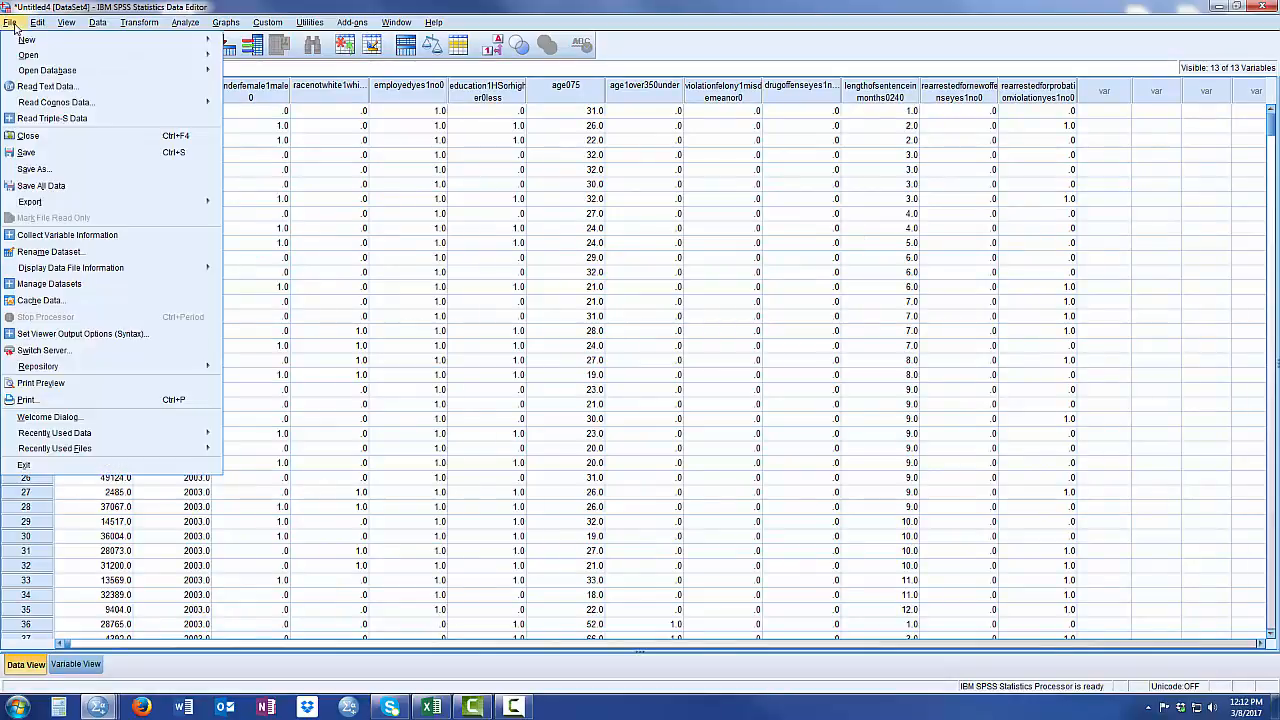
click(30, 152)
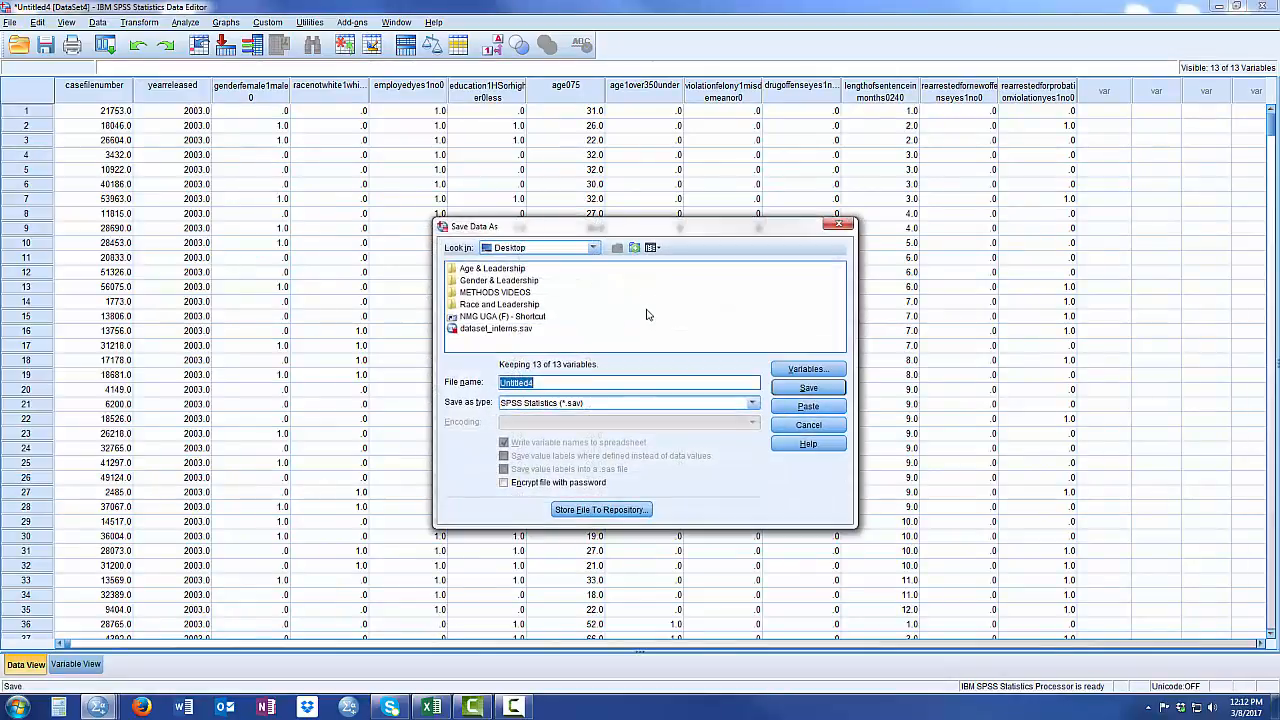
click(514, 250)
click(518, 255)
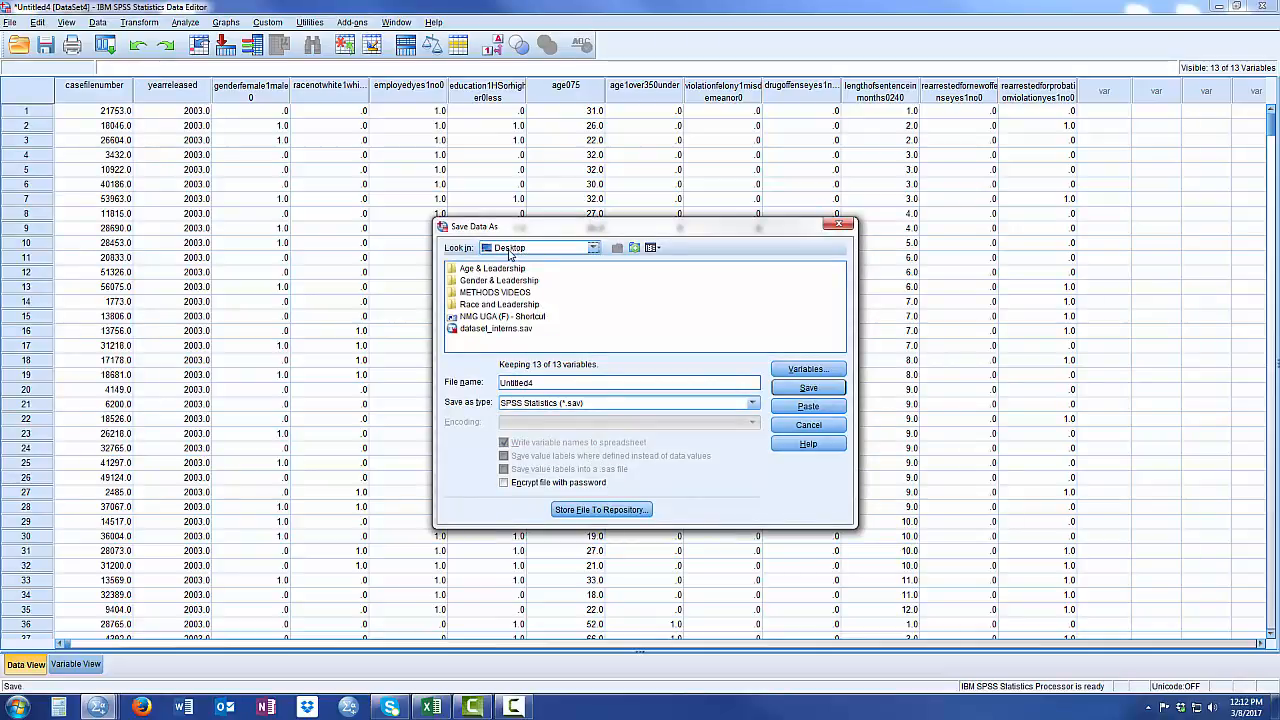
double_click(537, 381)
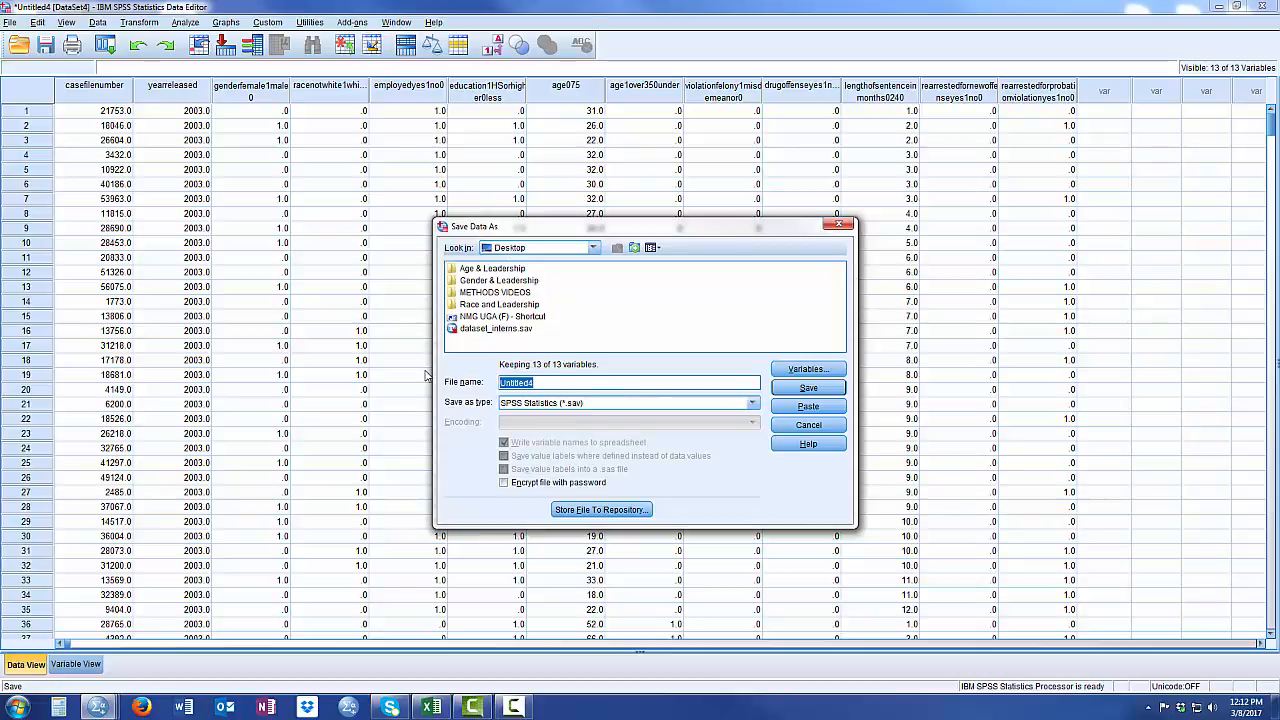
text(DemonDataset for CJ Interns)
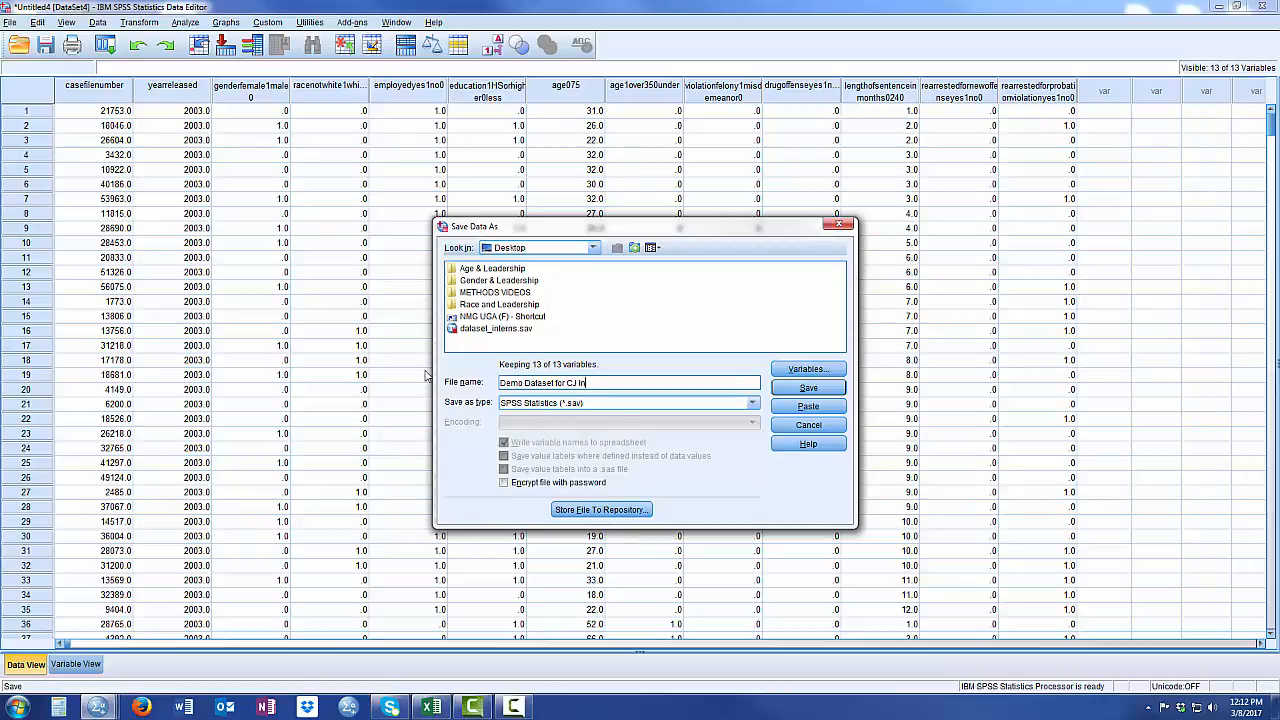
click(838, 389)
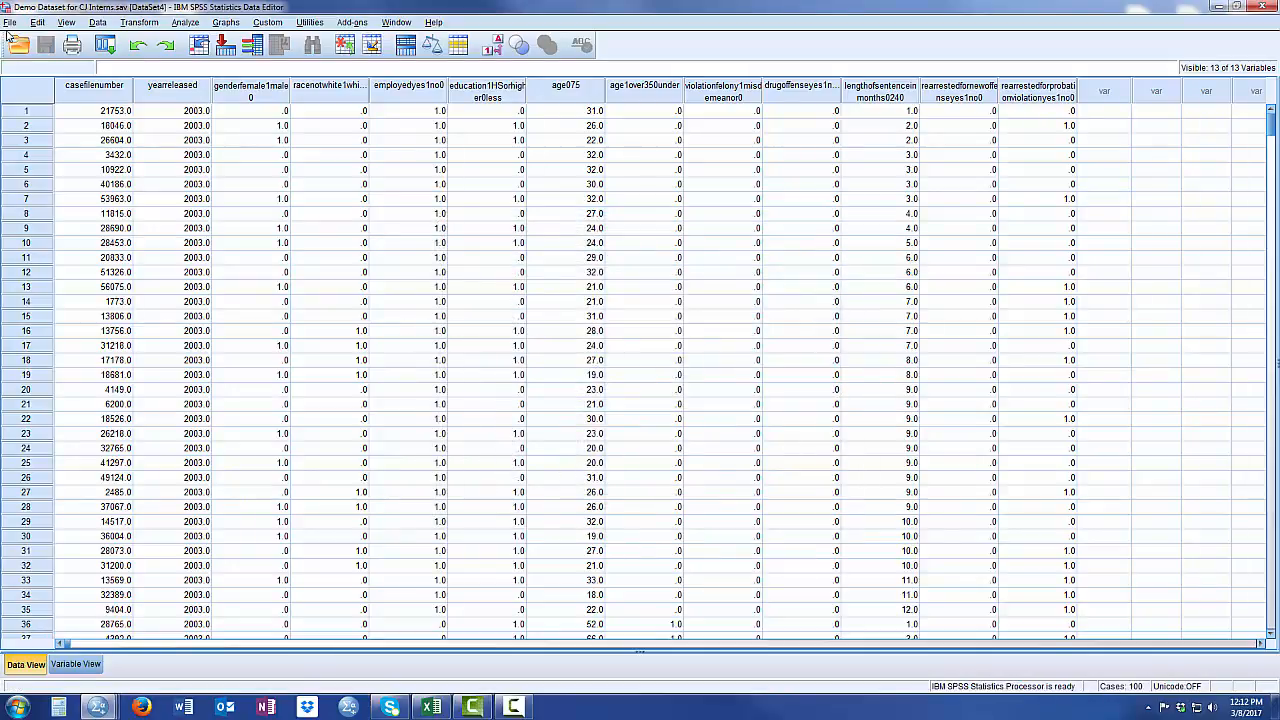